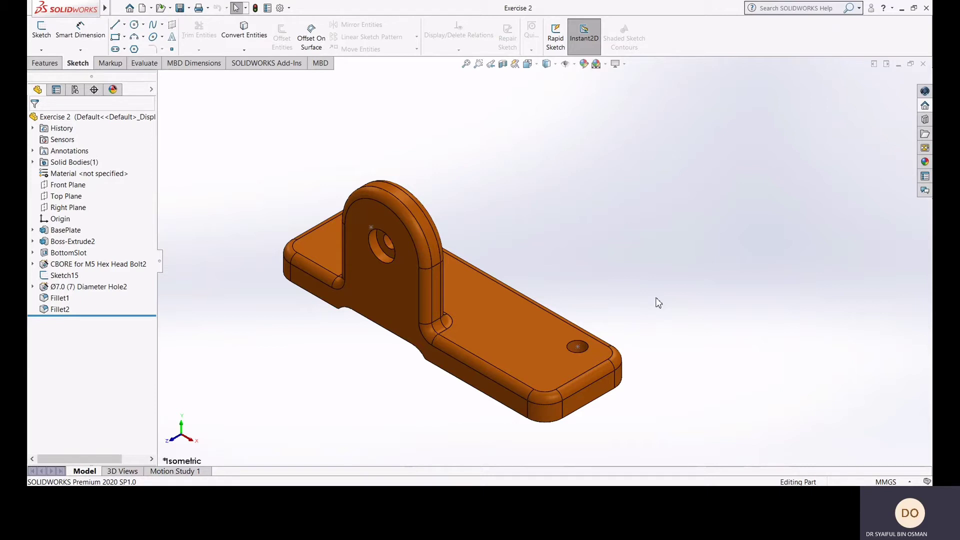
Step: Create a drawing from the Exercise 2 part on a B (ANSI) Landscape sheet with the sheet format displayed
key(z)
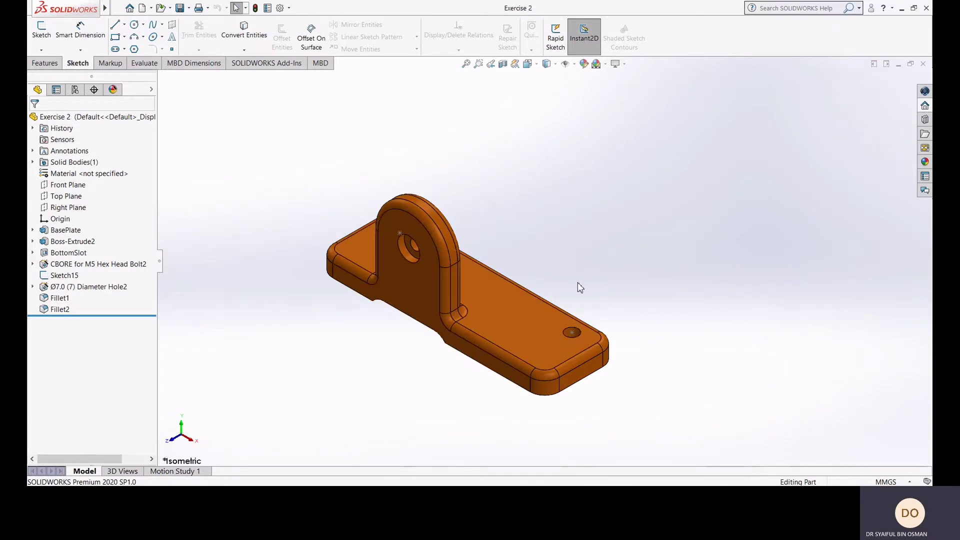
click(151, 8)
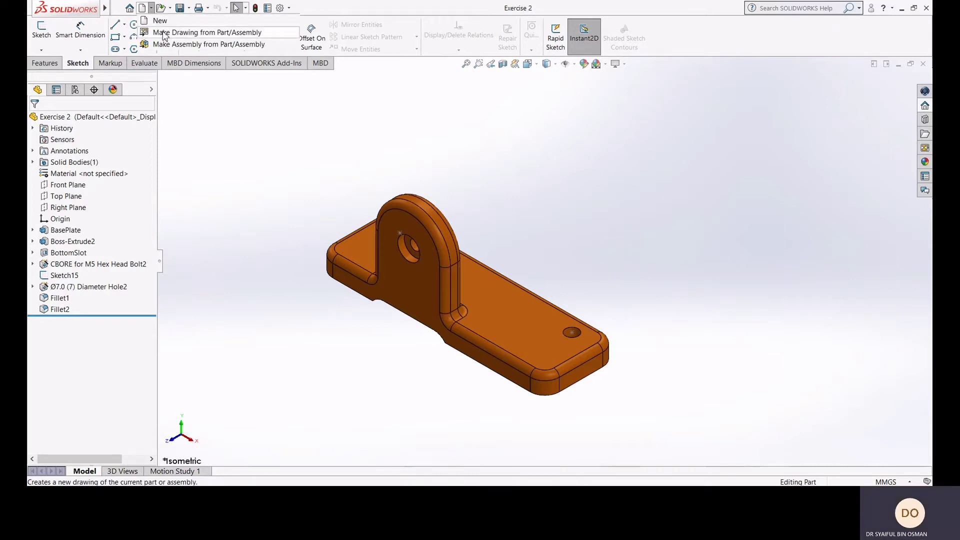
click(163, 33)
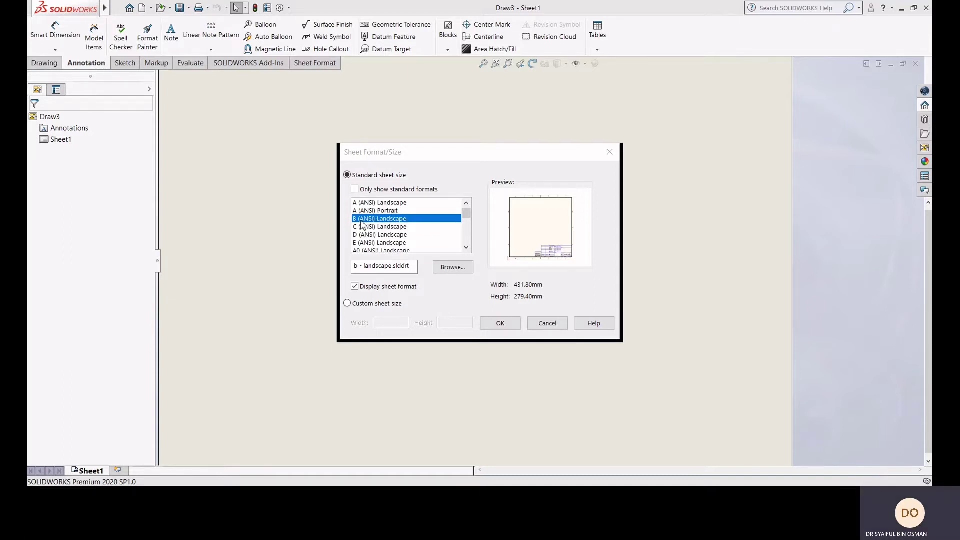
click(501, 323)
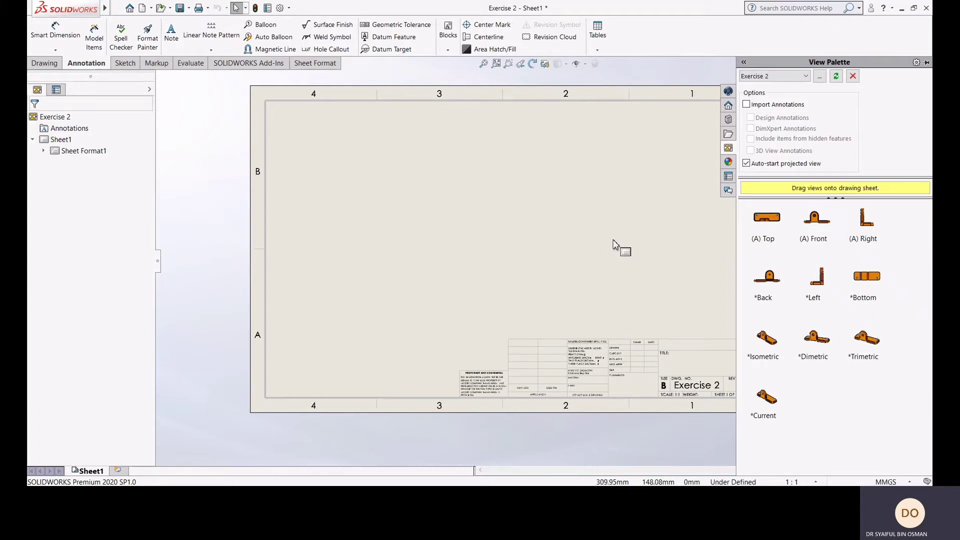
Step: Place the part's front view on the sheet, with a projected top view above it and a projected right view beside it
key(z)
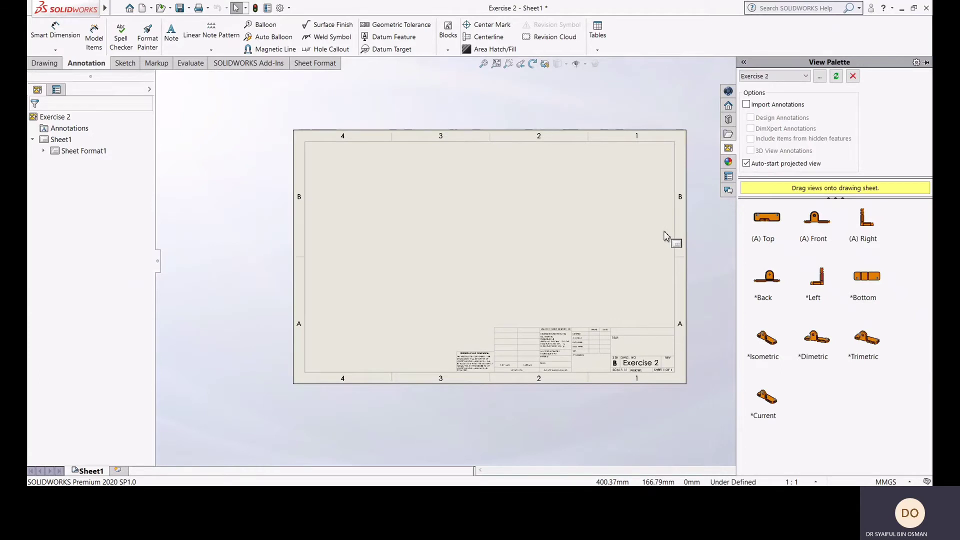
click(821, 228)
drag(822, 228, 388, 281)
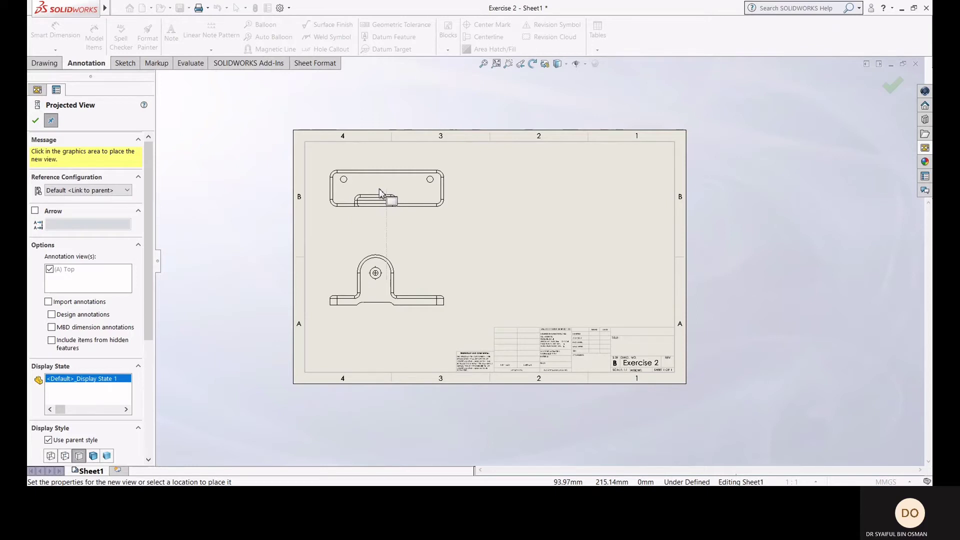
scroll(378, 192, down, 1)
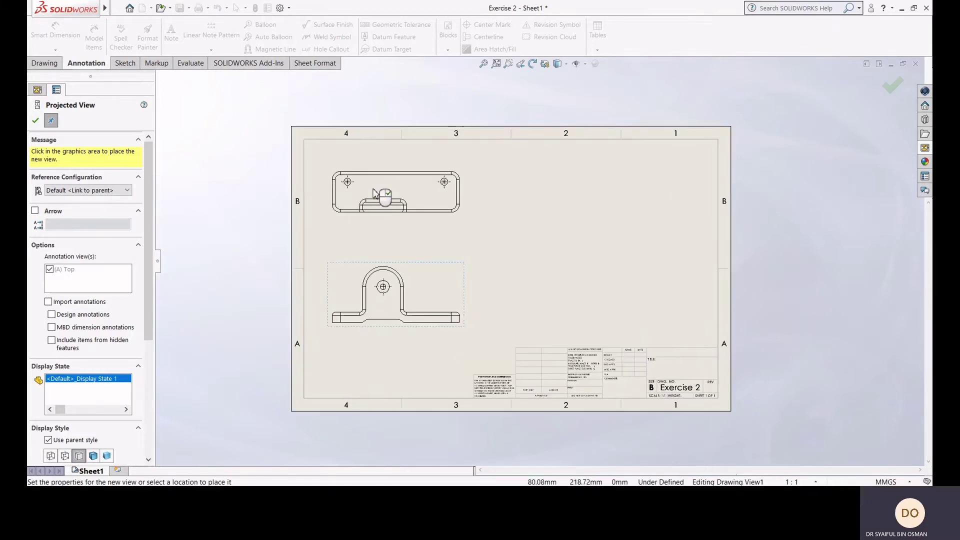
click(376, 192)
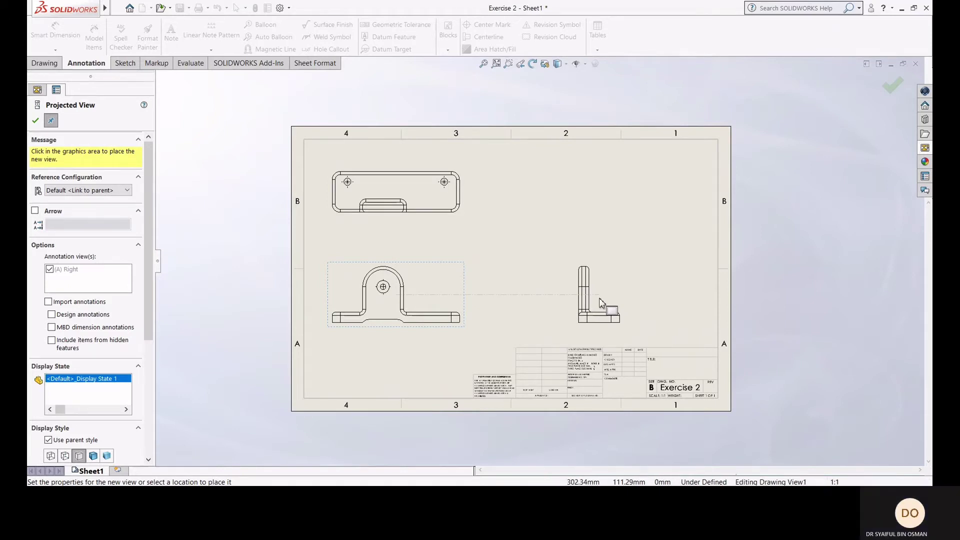
click(601, 302)
click(36, 122)
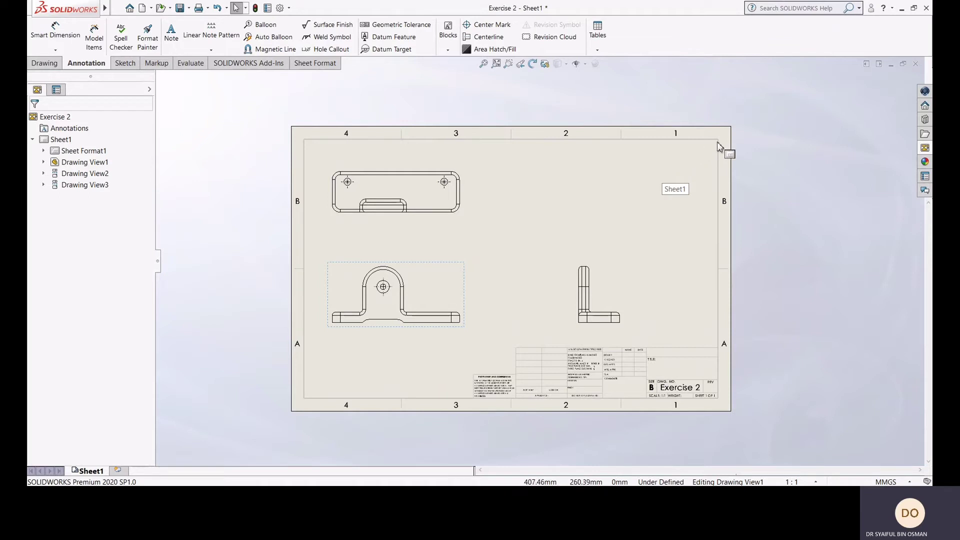
Step: Add an isometric view of the part above the right view, in the empty upper area of the sheet
click(922, 151)
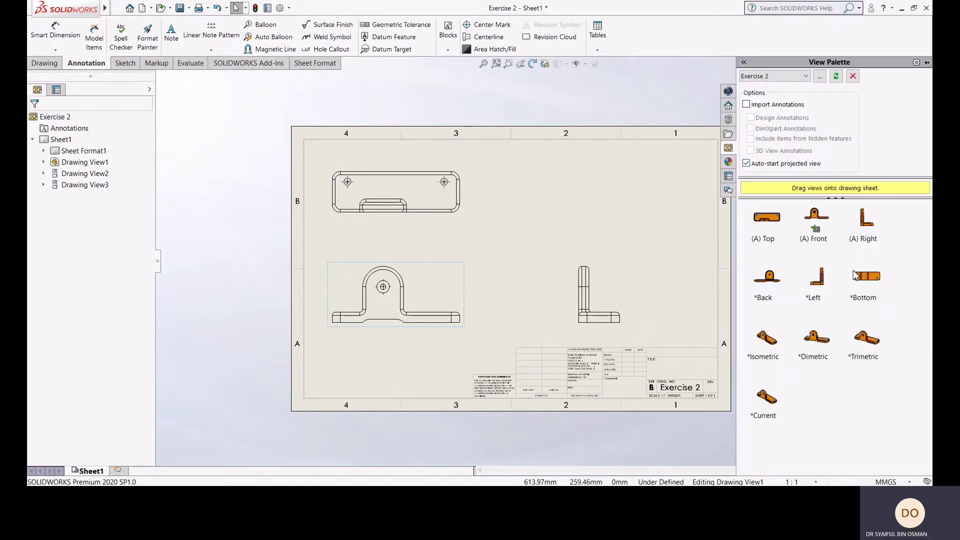
click(774, 344)
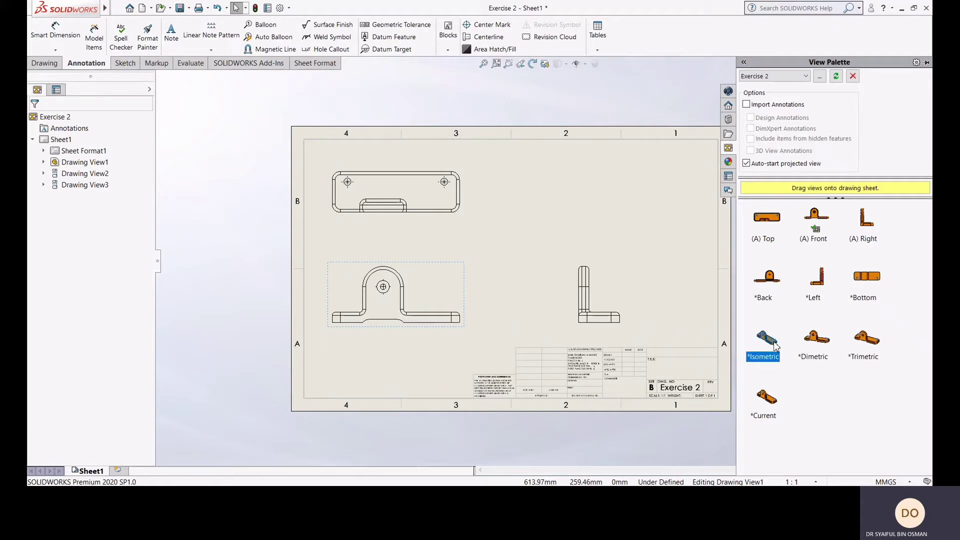
drag(774, 344, 593, 194)
click(693, 200)
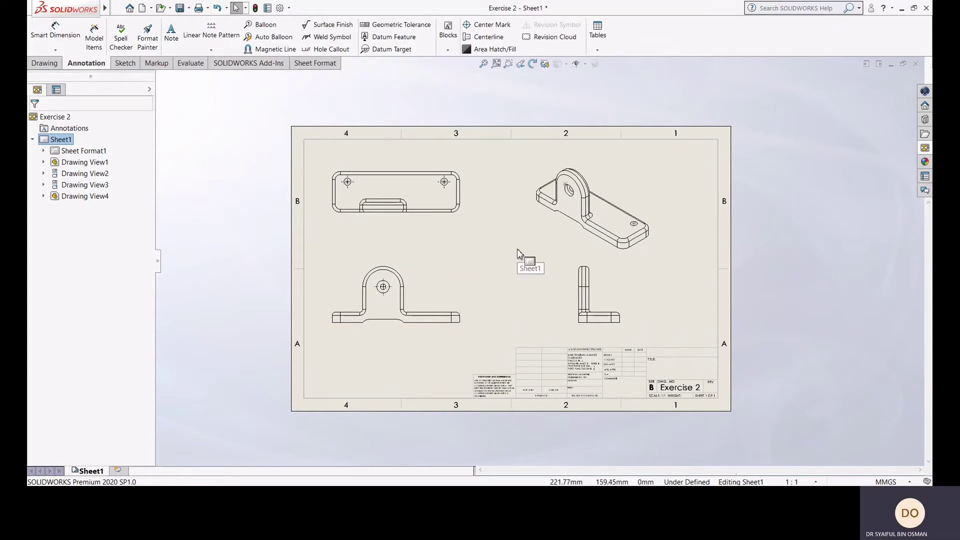
Step: Remove the tangent edges from the front, top and right drawing views
click(413, 292)
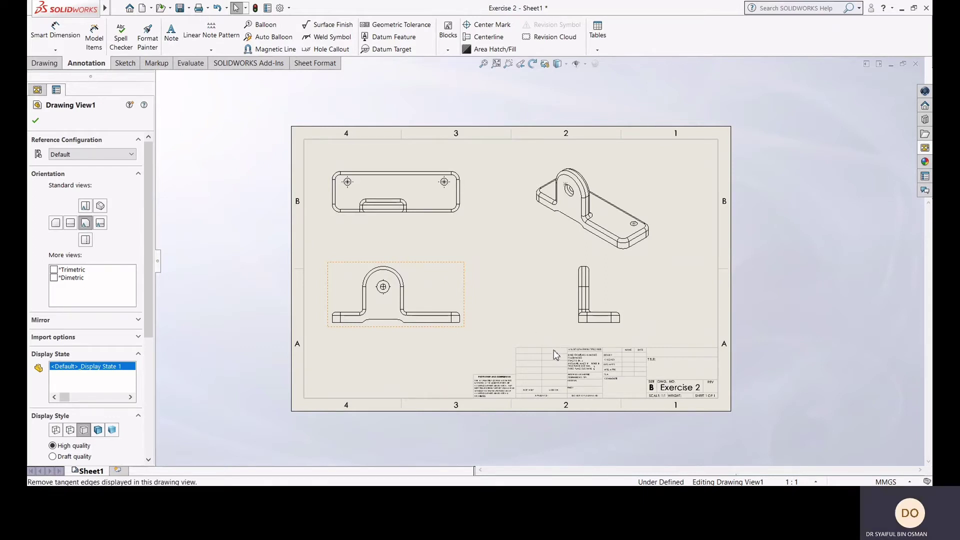
click(510, 300)
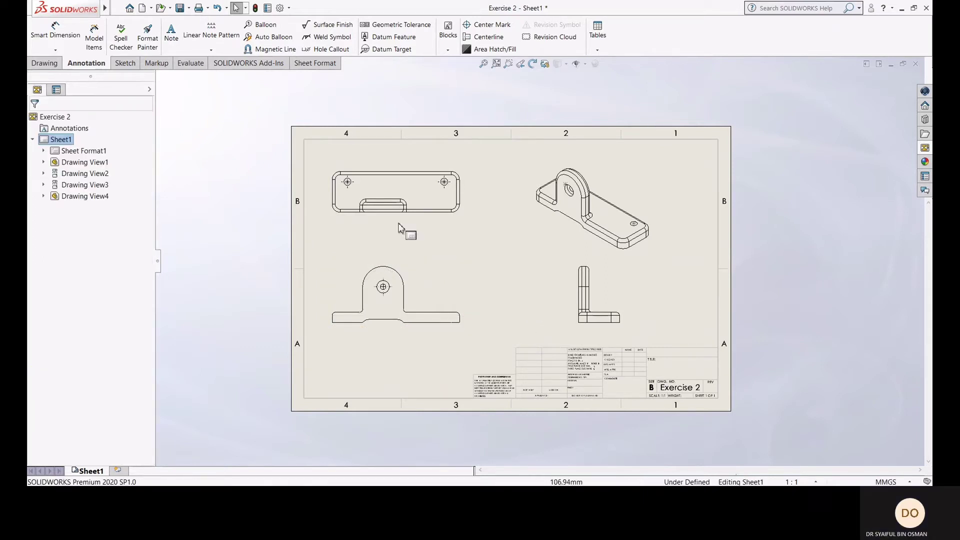
click(393, 190)
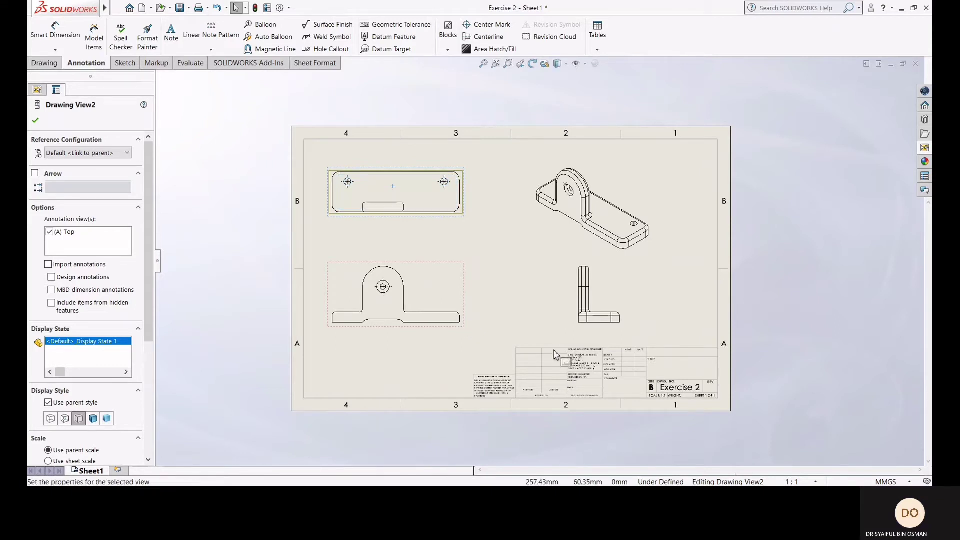
click(673, 303)
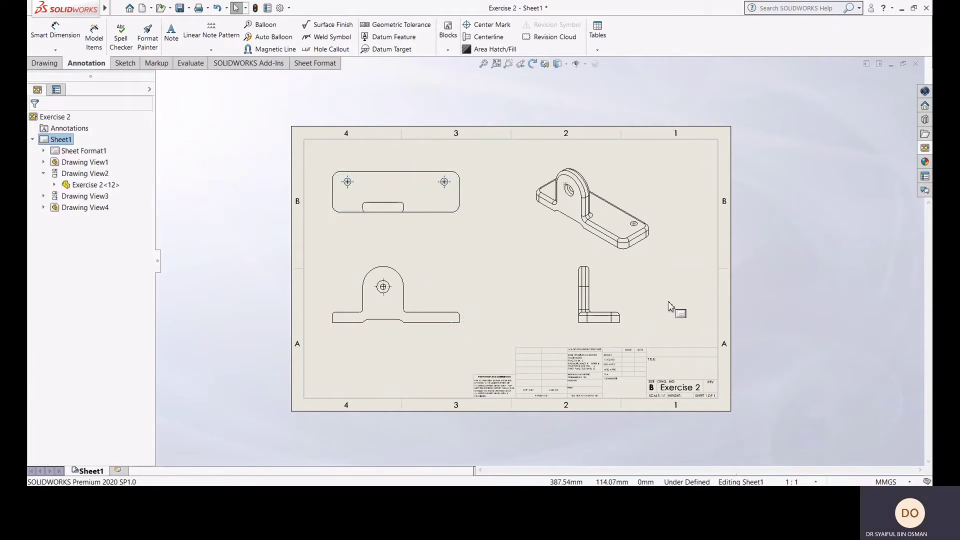
click(614, 307)
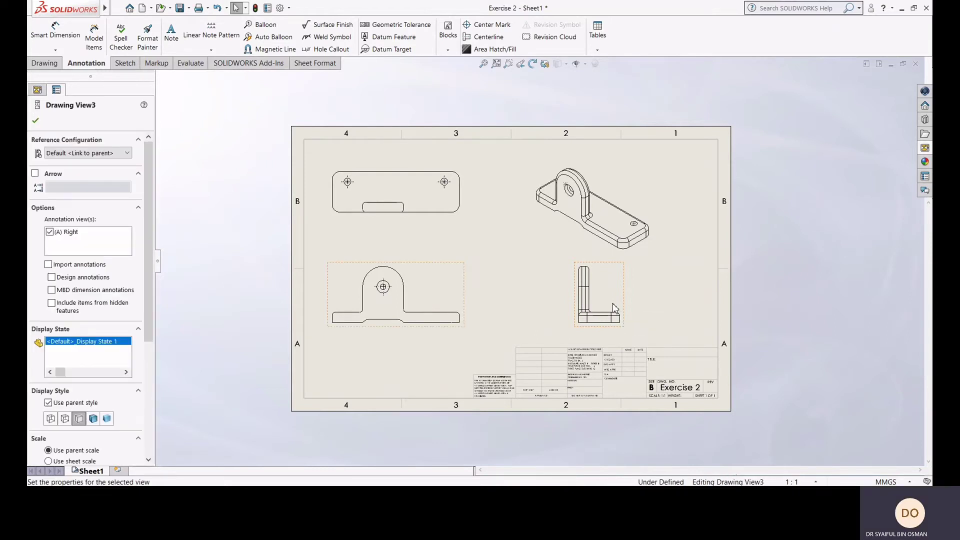
click(706, 298)
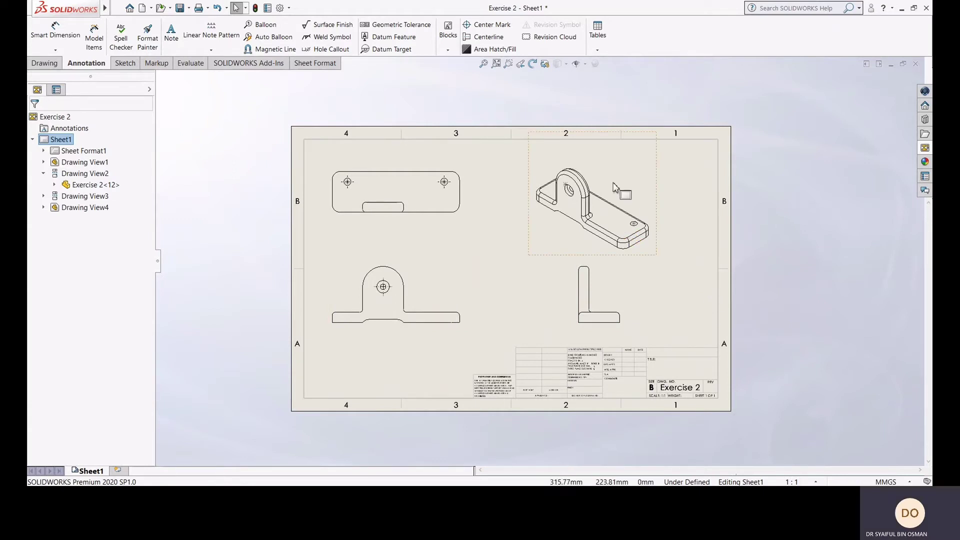
Step: Set the isometric view's display style to Shaded, without edges
click(629, 188)
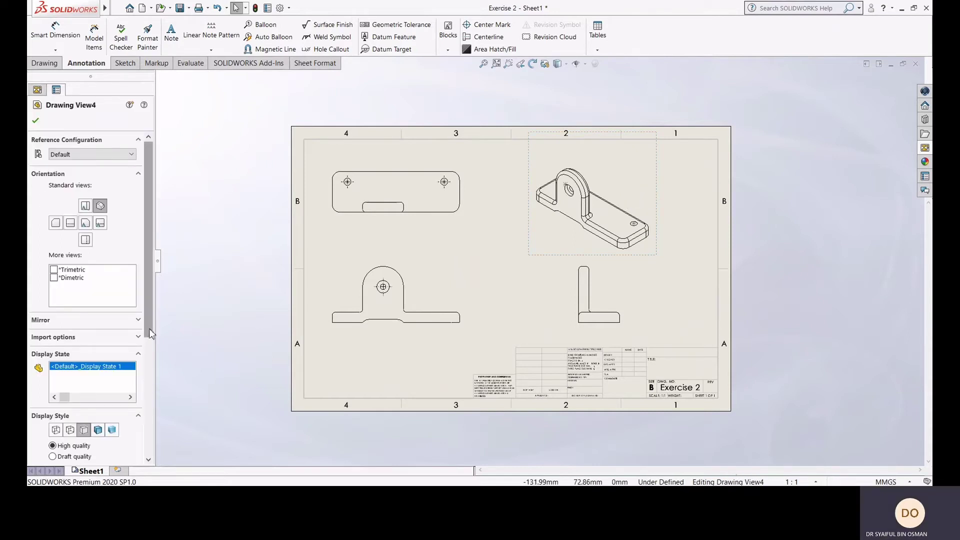
scroll(148, 383, down, 3)
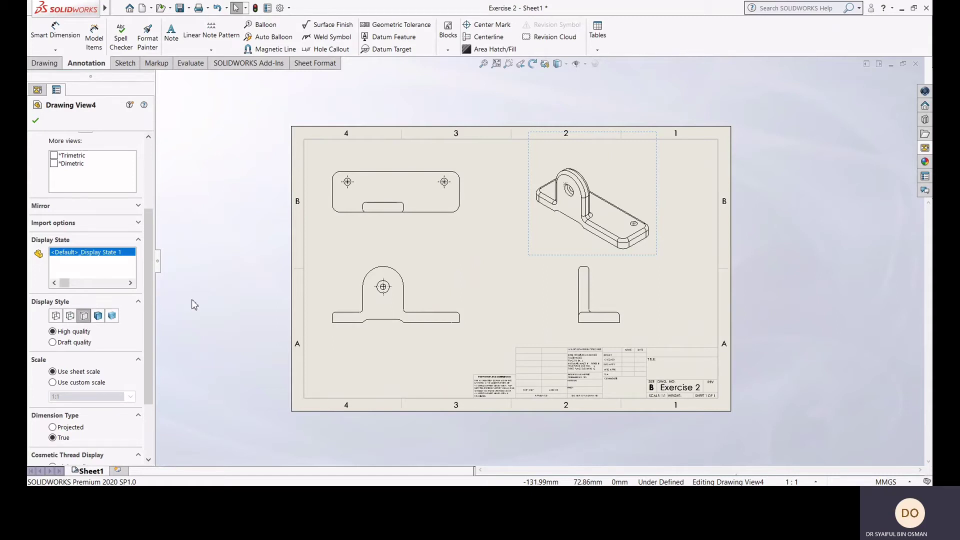
click(112, 315)
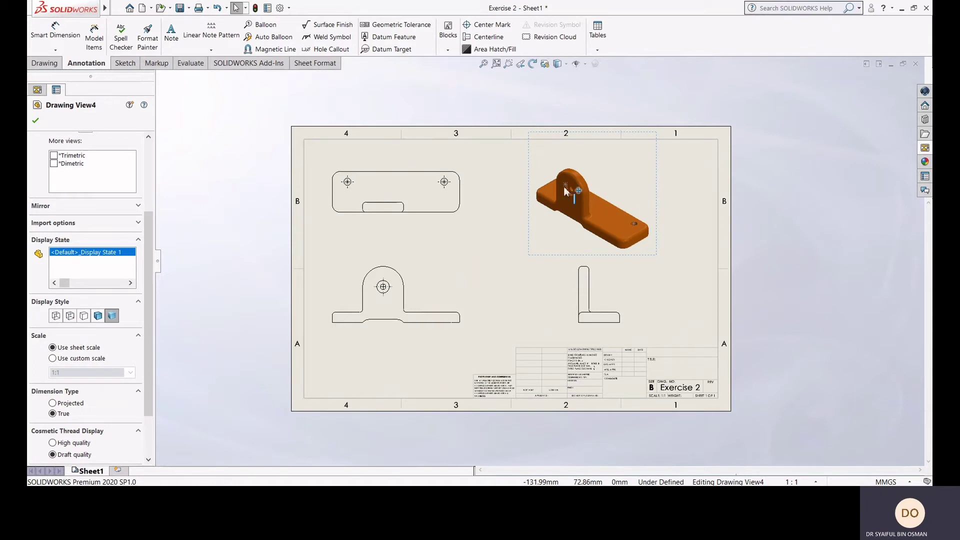
click(690, 207)
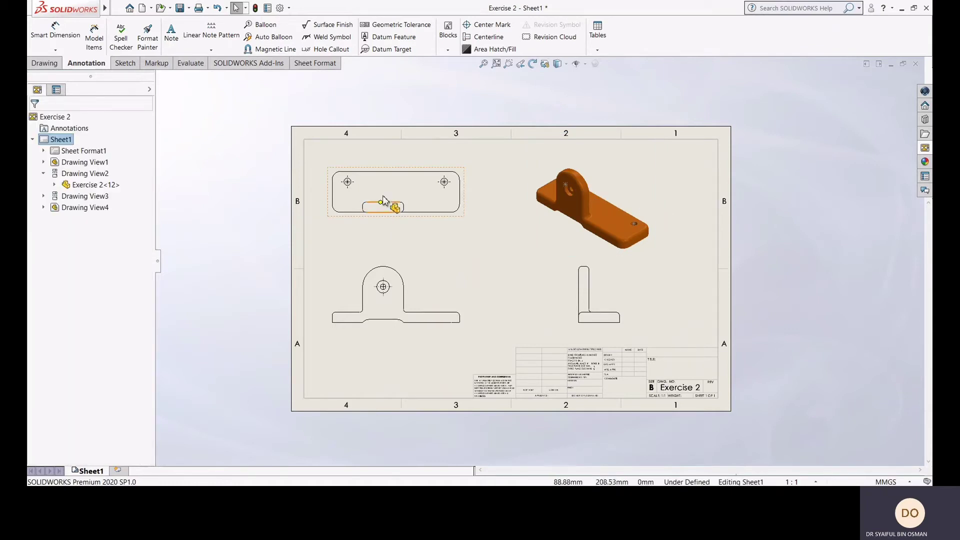
Step: Set the front view's display style to Hidden Lines Visible and move the view slightly right and down on the sheet
click(415, 284)
drag(146, 305, 150, 352)
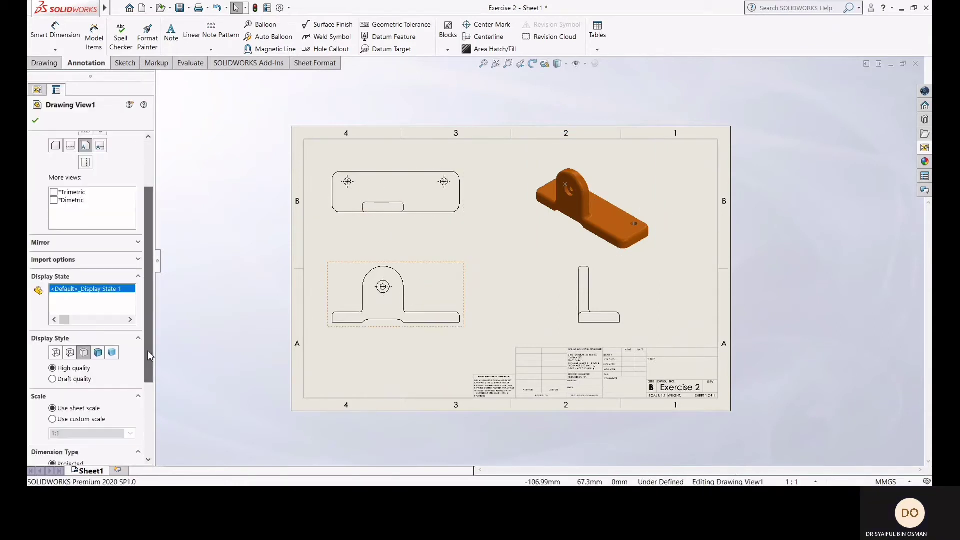
click(70, 353)
click(418, 353)
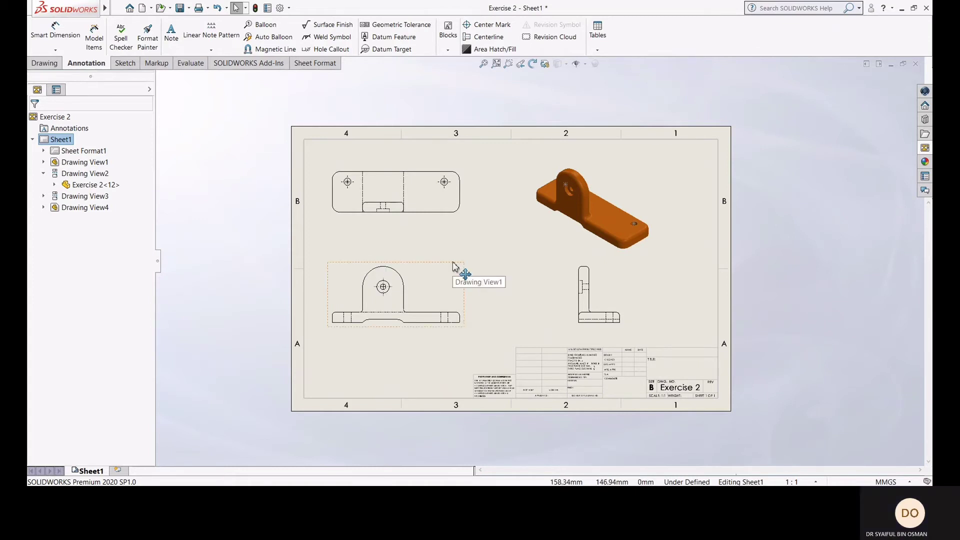
mouse_move(453, 262)
mouse_down()
mouse_move(465, 247)
mouse_move(458, 253)
mouse_move(470, 264)
mouse_move(460, 260)
mouse_move(481, 261)
mouse_move(452, 281)
mouse_move(564, 261)
mouse_move(470, 253)
mouse_move(440, 258)
mouse_move(439, 272)
mouse_move(427, 277)
mouse_move(439, 276)
mouse_up()
click(683, 295)
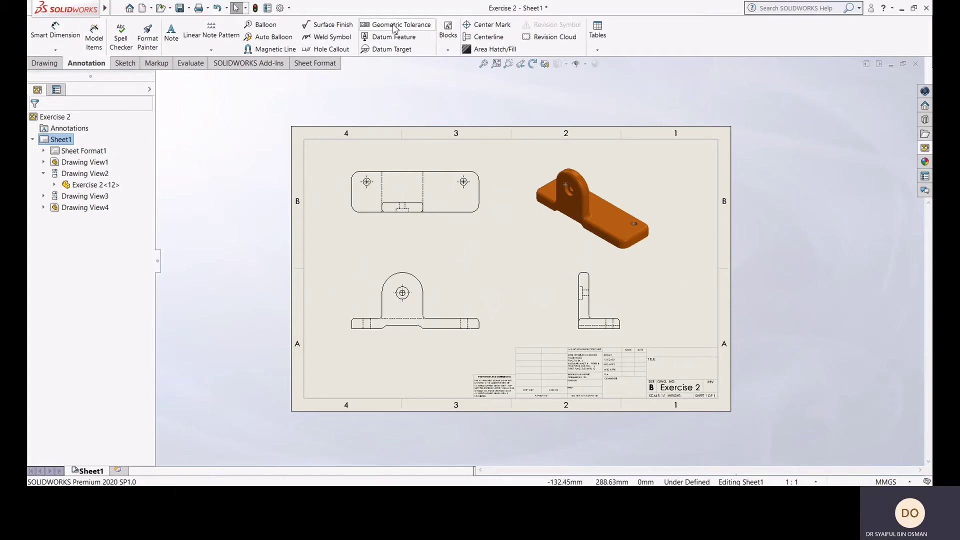
Step: Start a Center Mark without document defaults and set its mark size to 2.00 mm
click(491, 29)
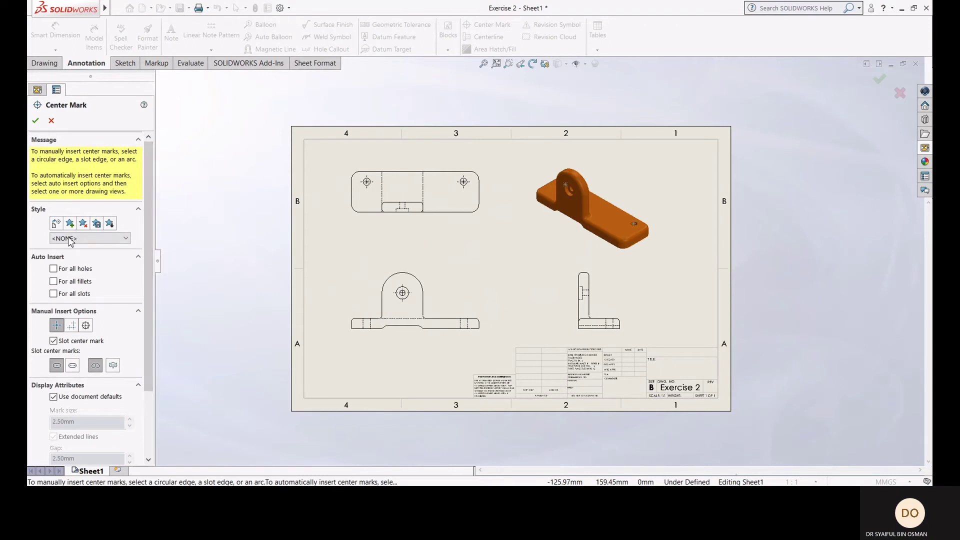
scroll(107, 260, down, 3)
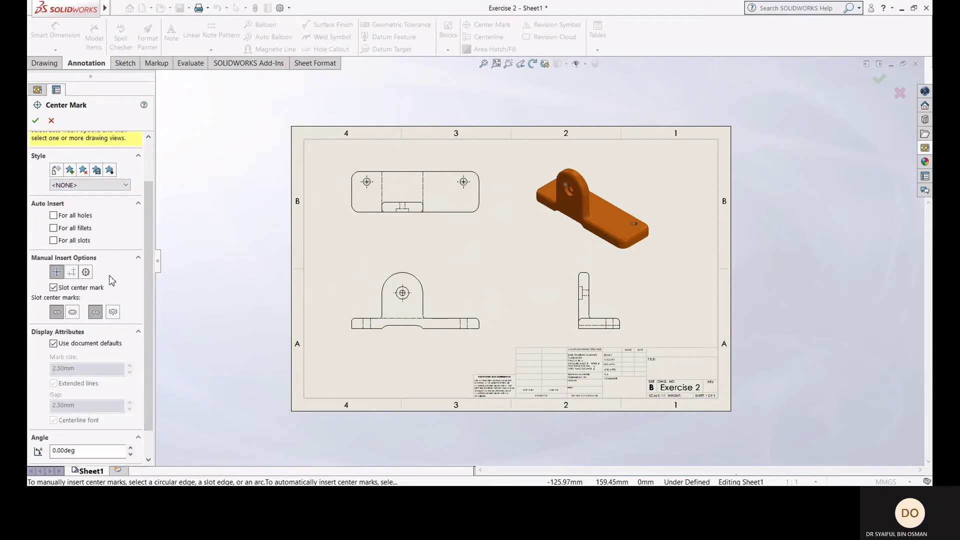
mouse_move(149, 290)
mouse_down()
mouse_move(153, 234)
mouse_move(151, 300)
mouse_up()
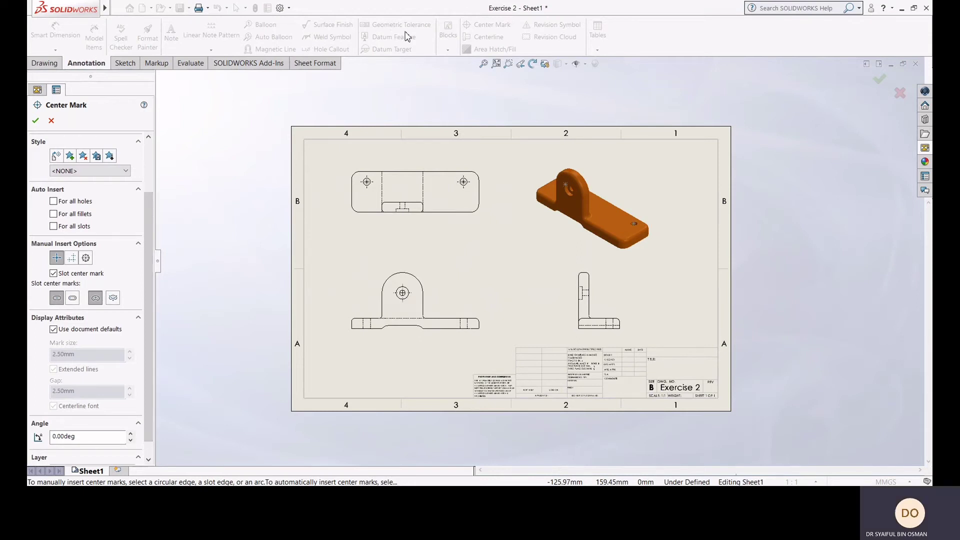
click(53, 330)
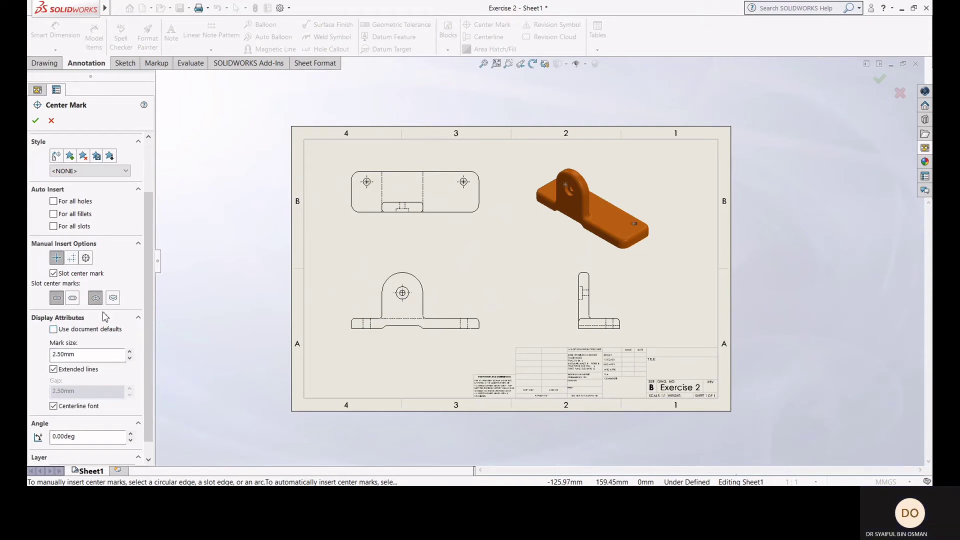
click(62, 358)
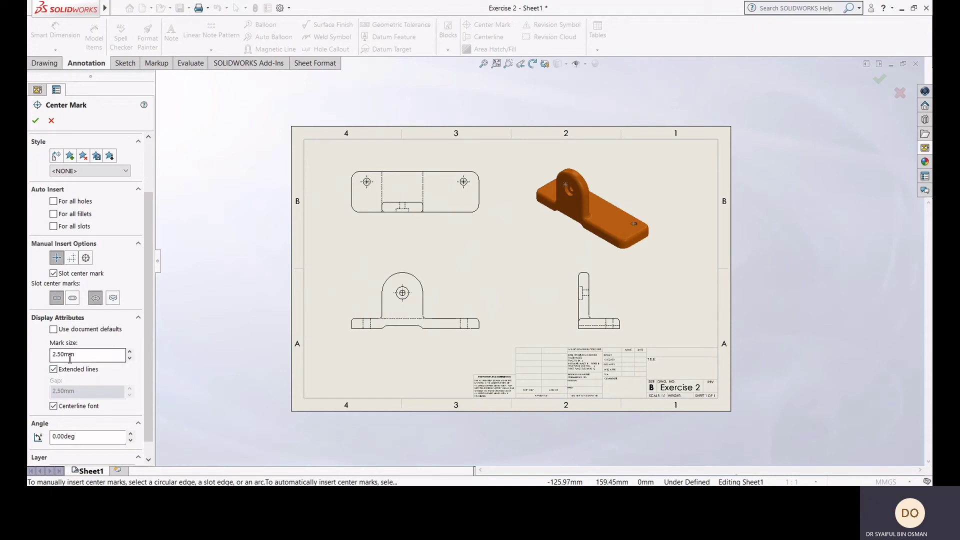
key(BackSpace)
text(0)
Step: Insert the center mark with extended lines on the large rounded top arc of the front view
scroll(413, 280, down, 1)
scroll(413, 280, down, 2)
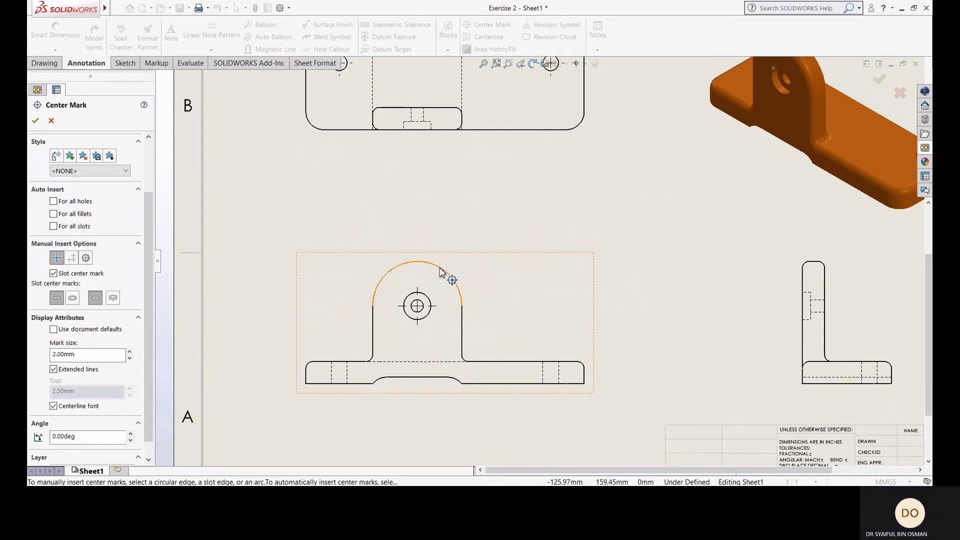
click(440, 272)
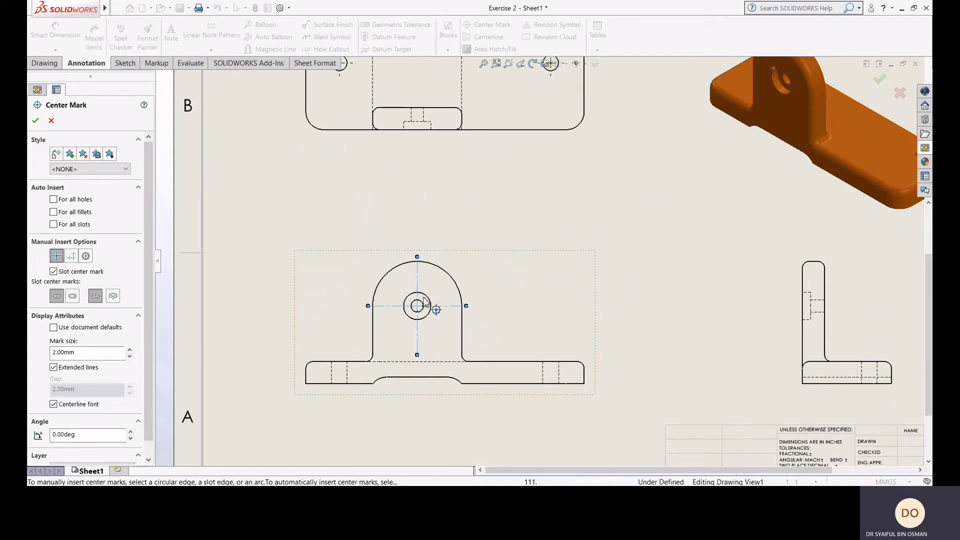
scroll(450, 250, up, 3)
scroll(470, 207, down, 2)
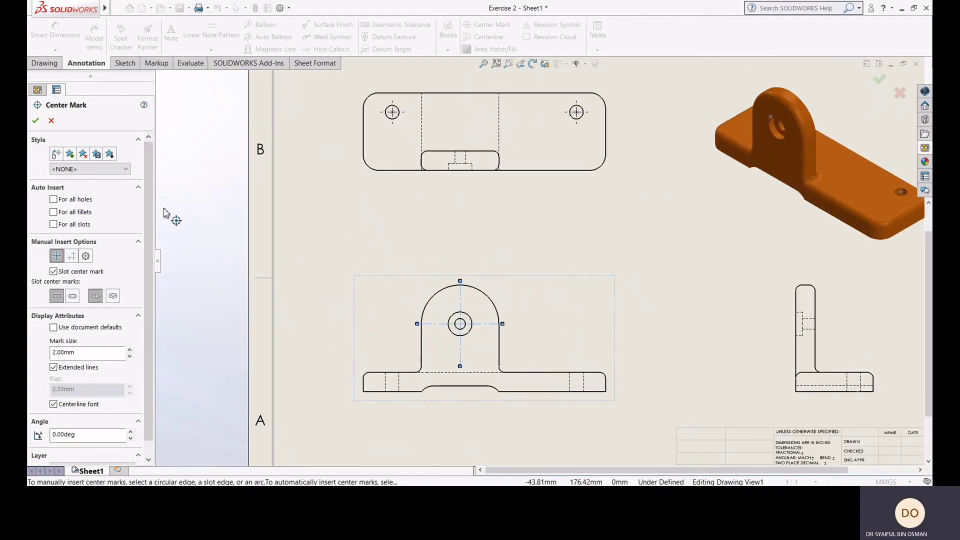
scroll(495, 310, up, 1)
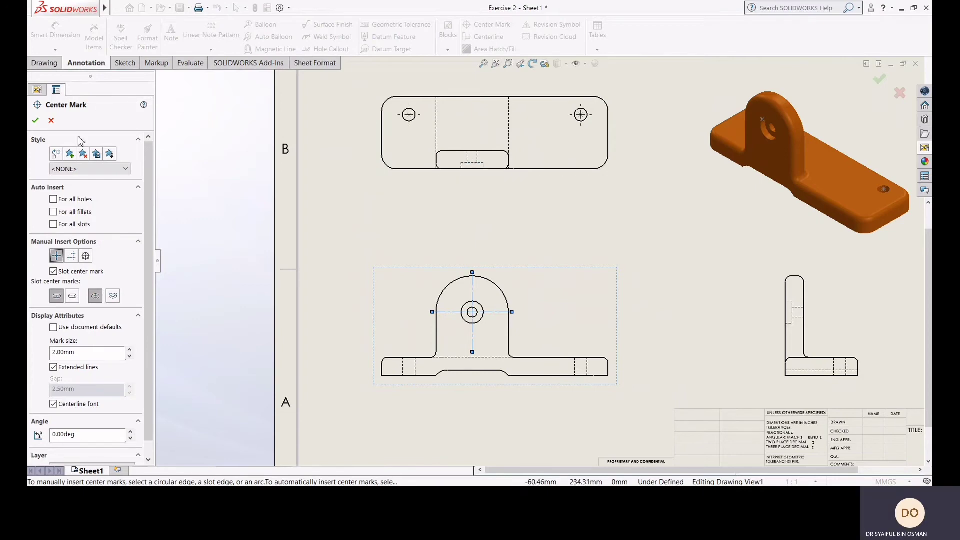
click(36, 122)
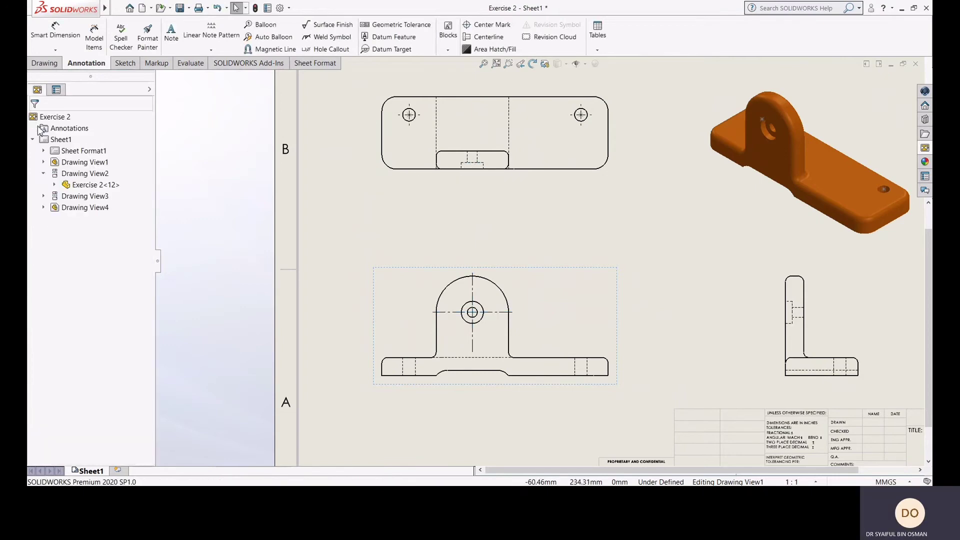
Step: Insert model items from the entire model into all views, including dimensions marked for drawing, hole wizard locations and hole callouts
key(f)
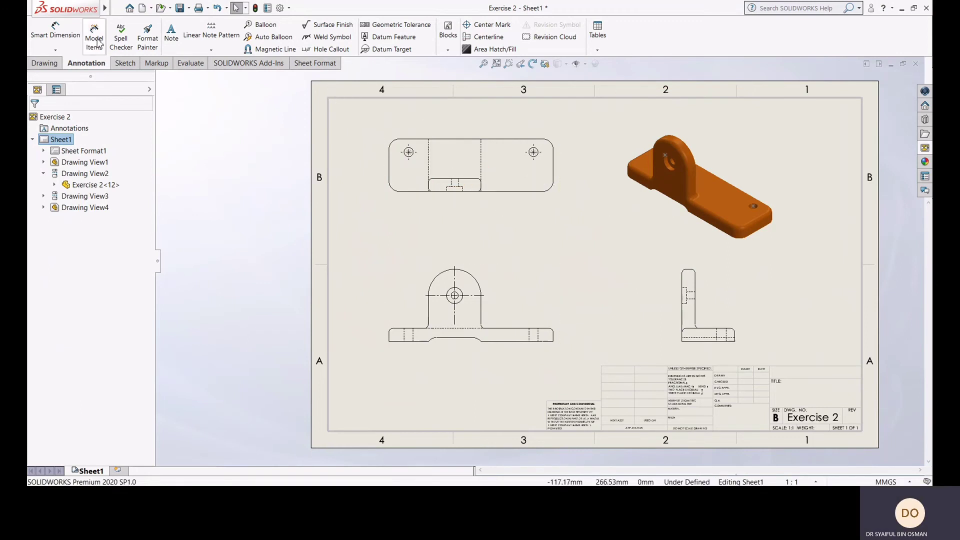
click(95, 38)
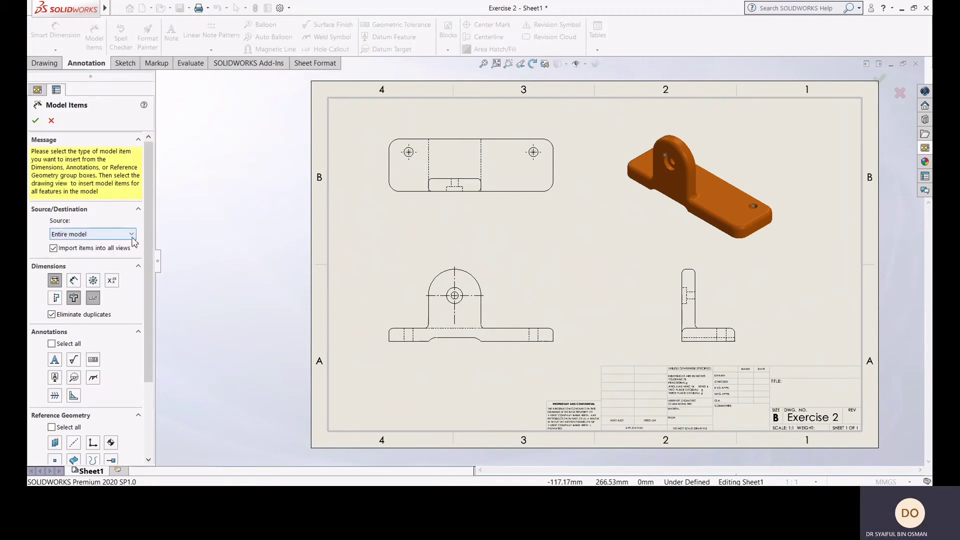
click(75, 234)
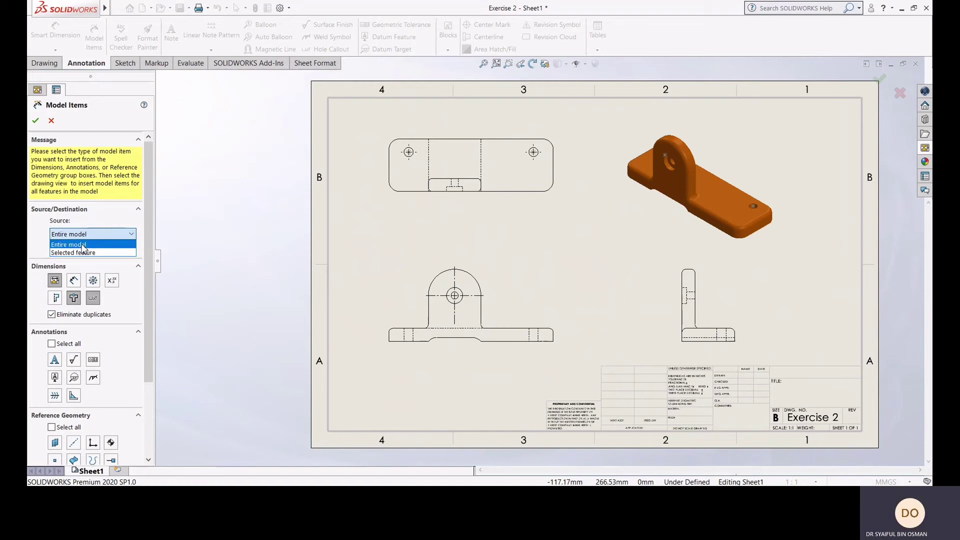
click(83, 245)
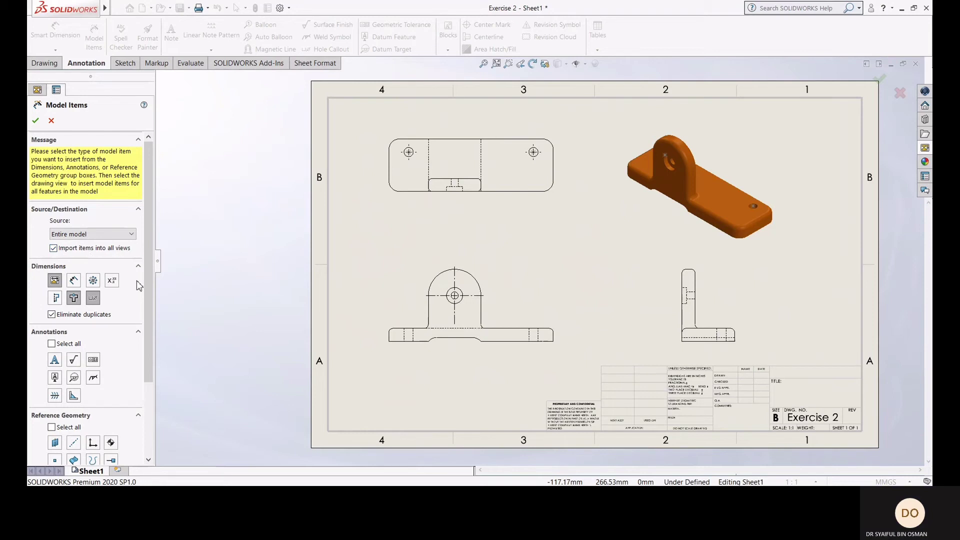
scroll(139, 286, down, 5)
scroll(139, 286, up, 4)
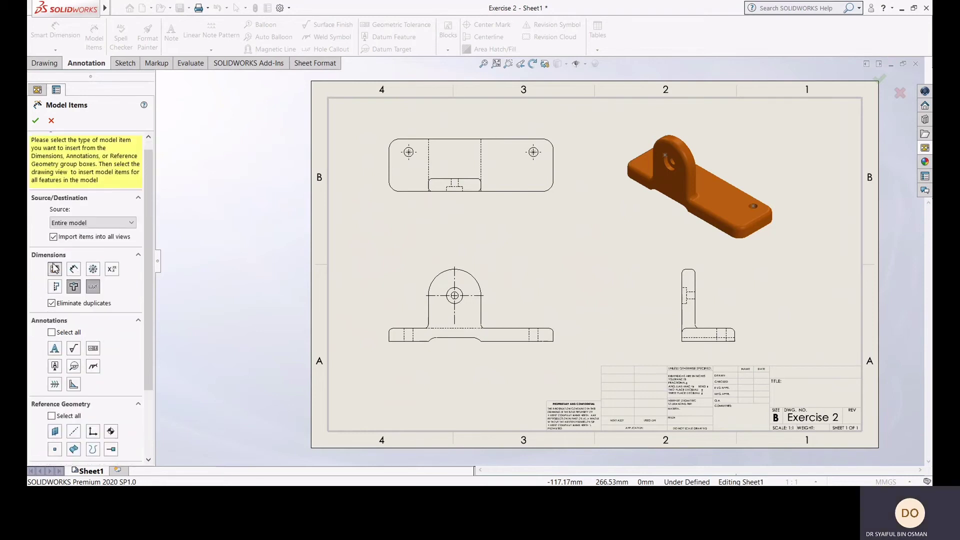
click(75, 287)
click(92, 288)
click(35, 121)
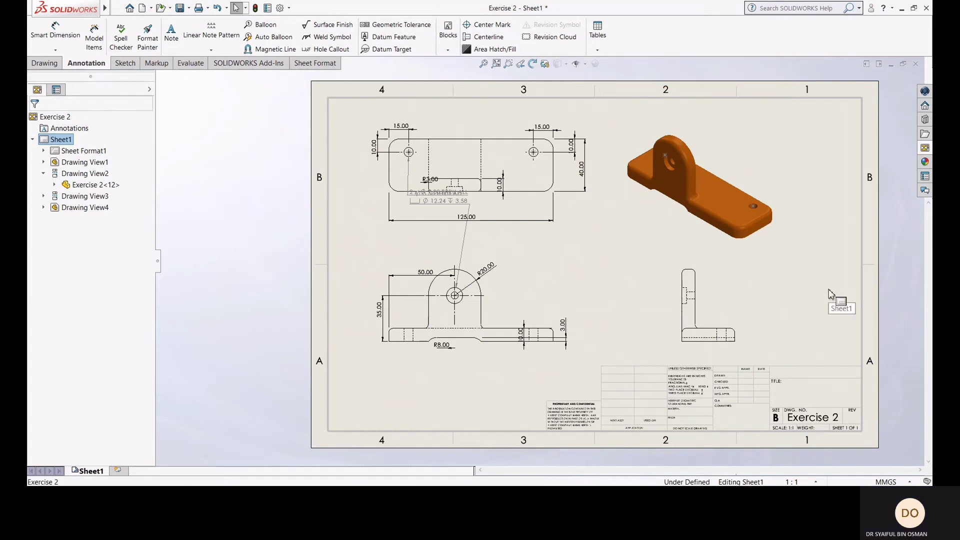
Step: Move the front view slightly down and right, and place its Ø5.50 counterbore callout above and left of the rounded lug
drag(546, 276, 538, 286)
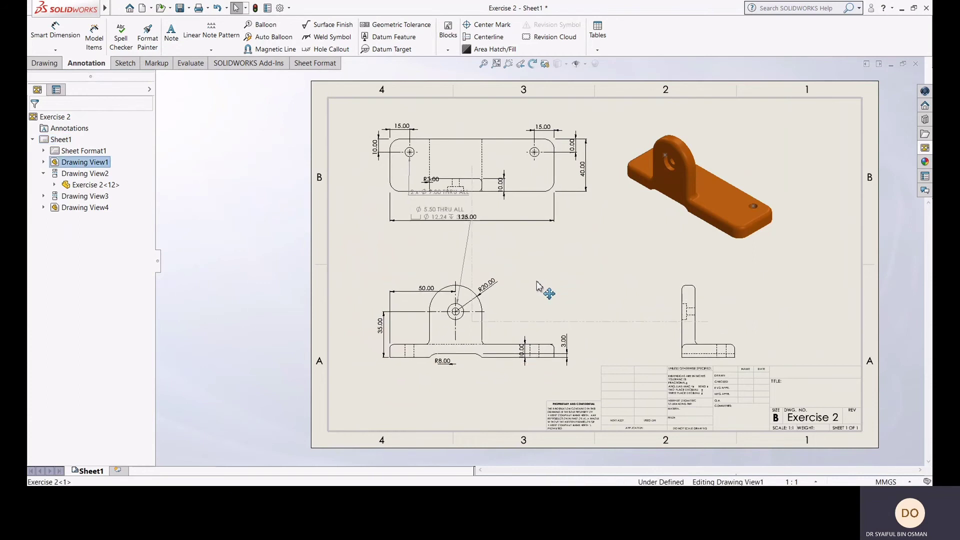
drag(454, 218, 405, 252)
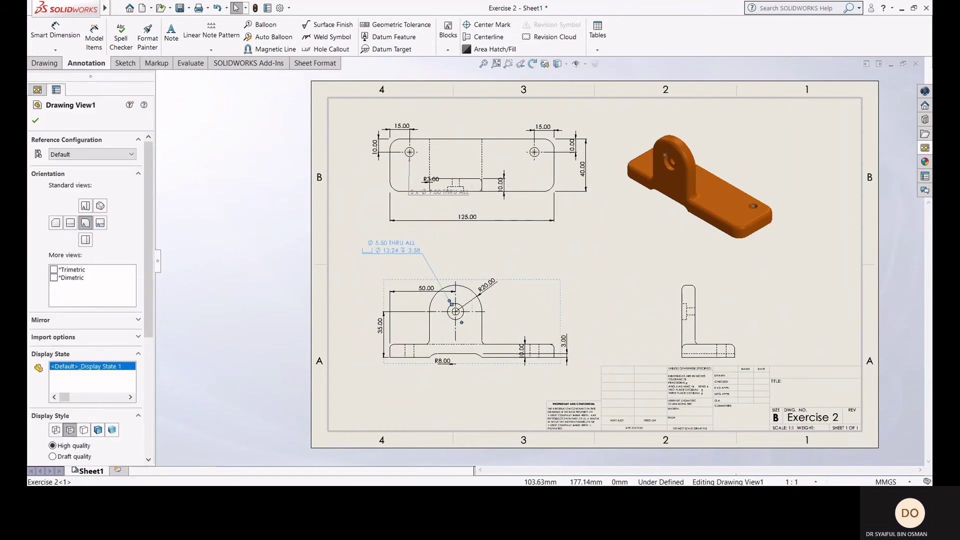
click(640, 265)
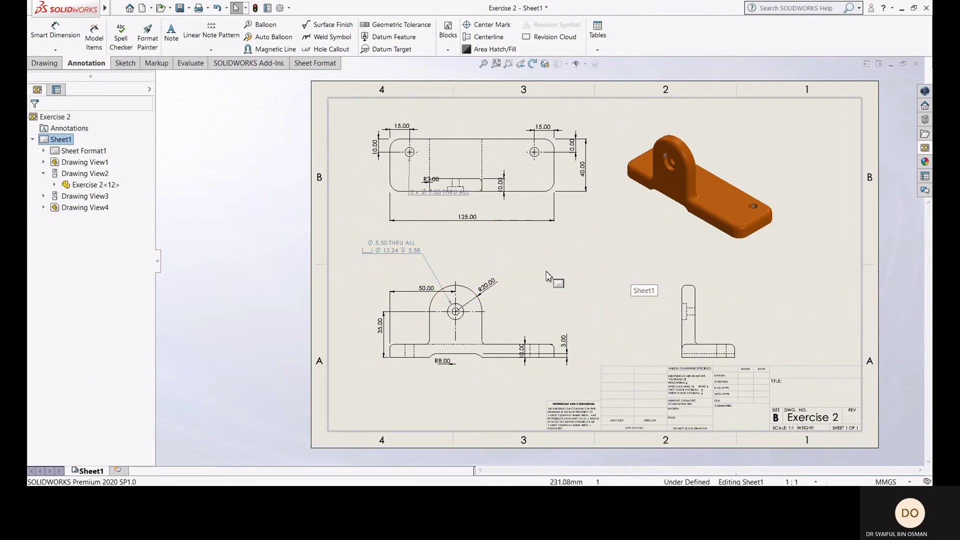
drag(405, 250, 392, 263)
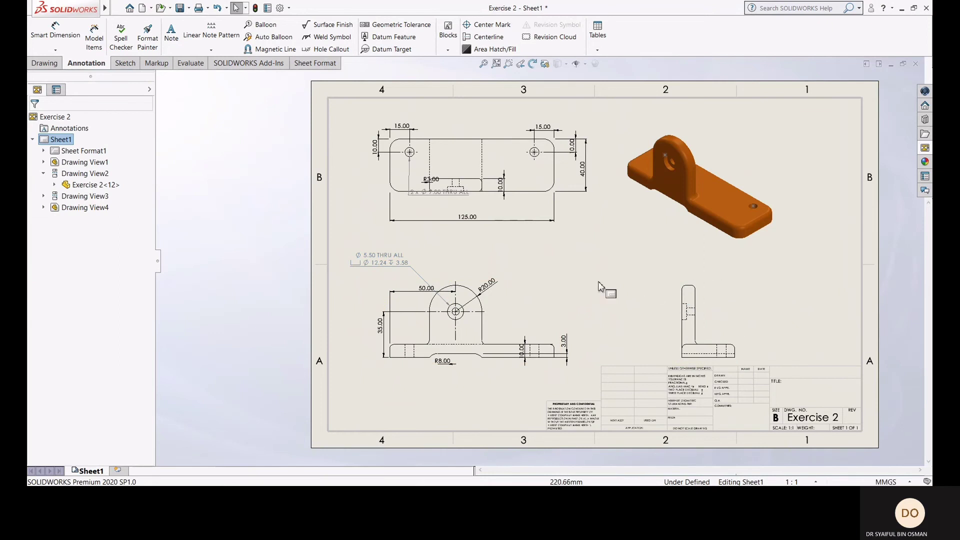
drag(529, 286, 535, 279)
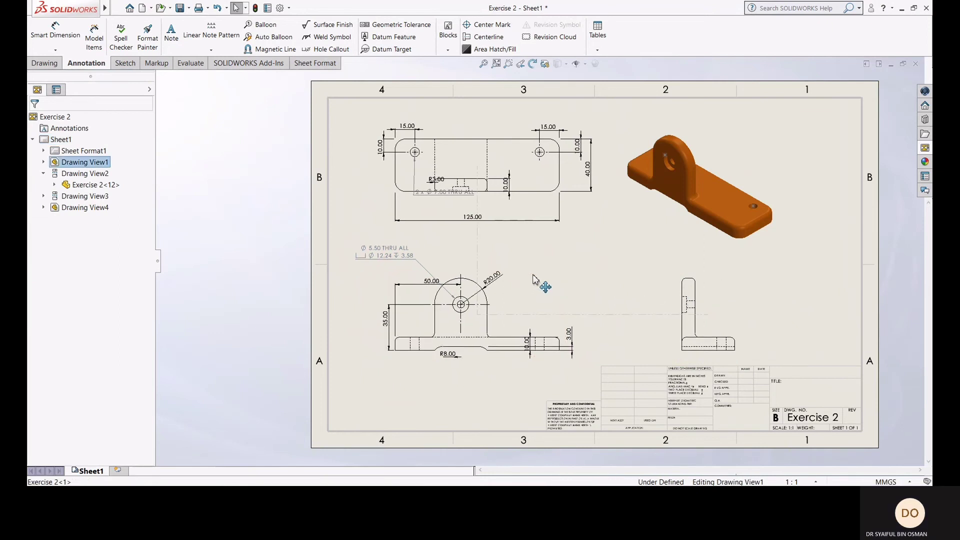
click(767, 297)
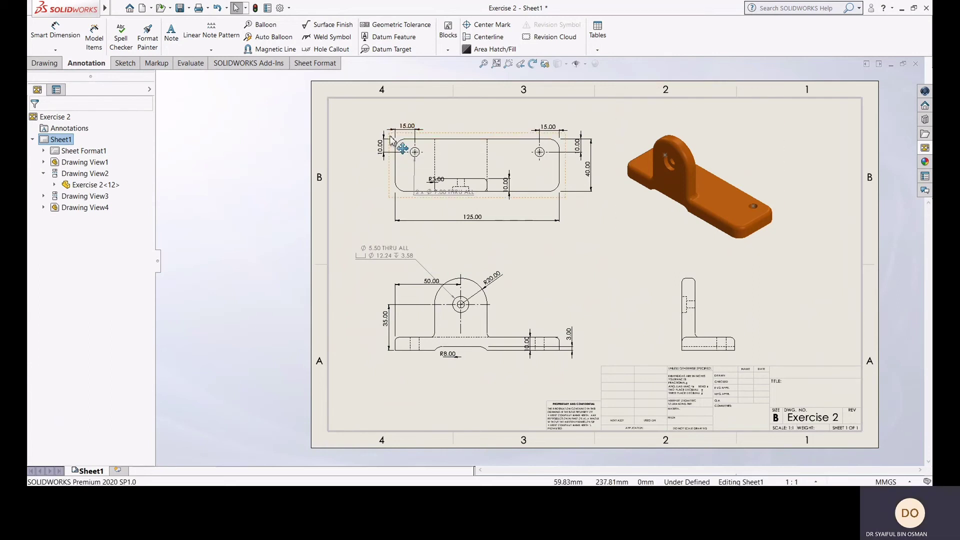
Step: Auto-arrange all the top view's dimensions and move its 2 x Ø7.00 THRU ALL callout above the view's left hole
drag(360, 116, 601, 234)
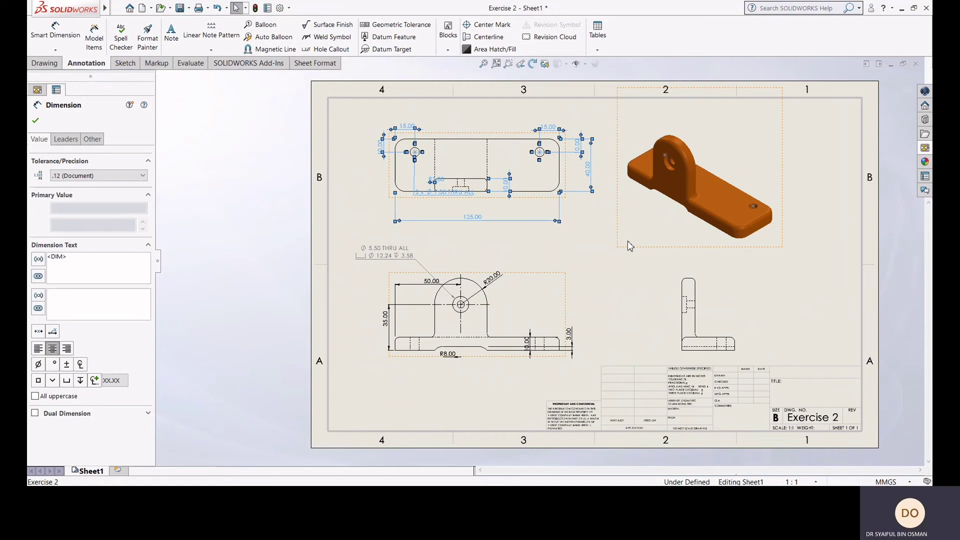
click(612, 284)
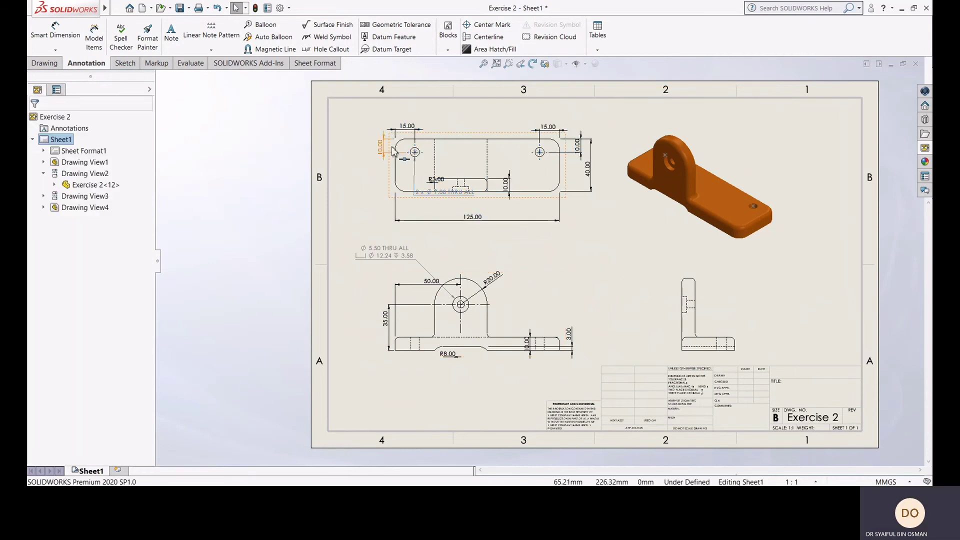
drag(353, 114, 599, 232)
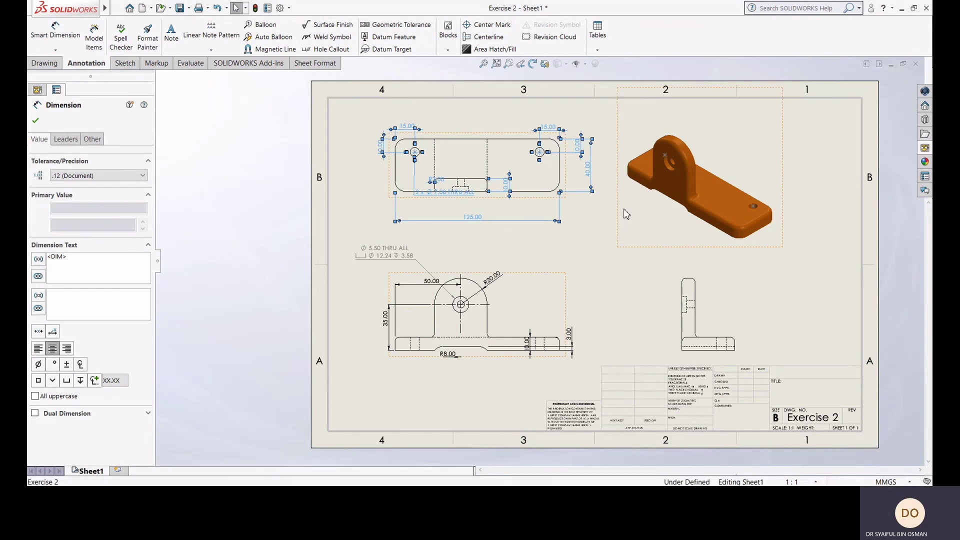
click(624, 210)
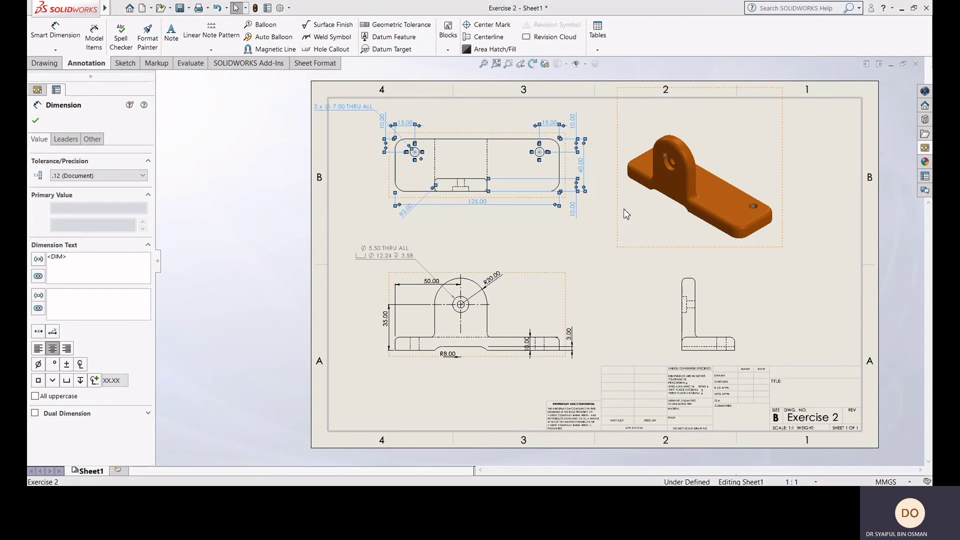
click(599, 250)
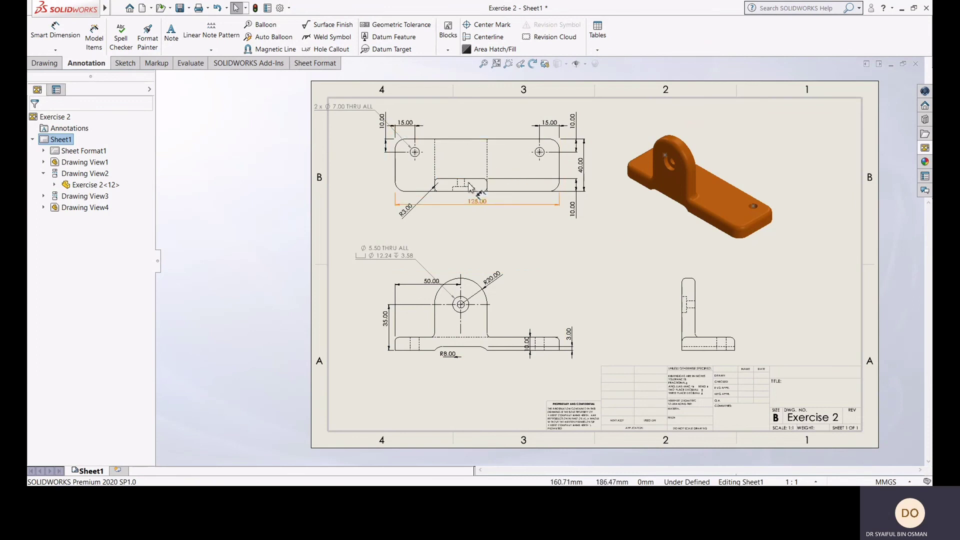
drag(350, 115, 419, 111)
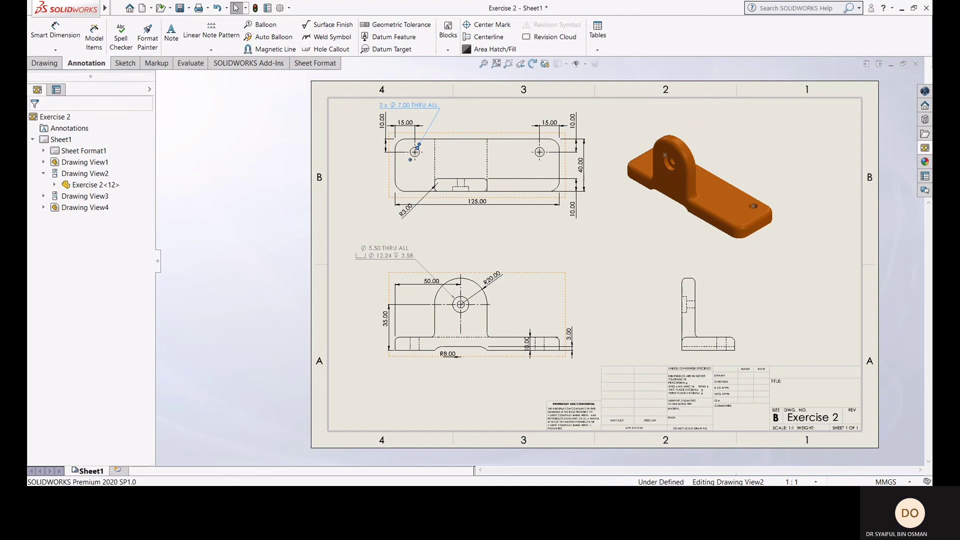
click(584, 239)
Step: Auto-arrange all the front view's dimensions and shift its Ø5.50 counterbore callout slightly closer to the view
mouse_move(338, 234)
mouse_down()
mouse_move(562, 360)
mouse_move(588, 372)
mouse_move(591, 363)
mouse_up()
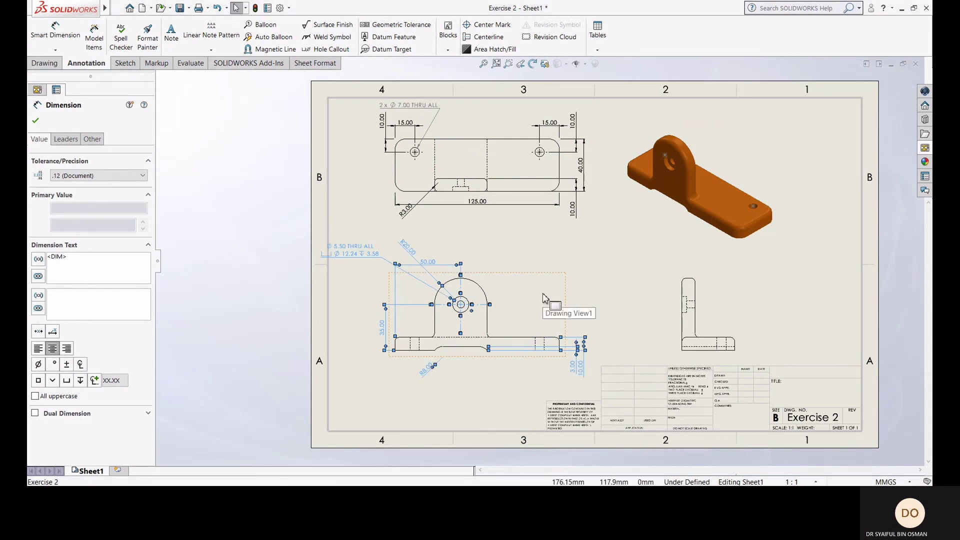
drag(351, 258, 363, 266)
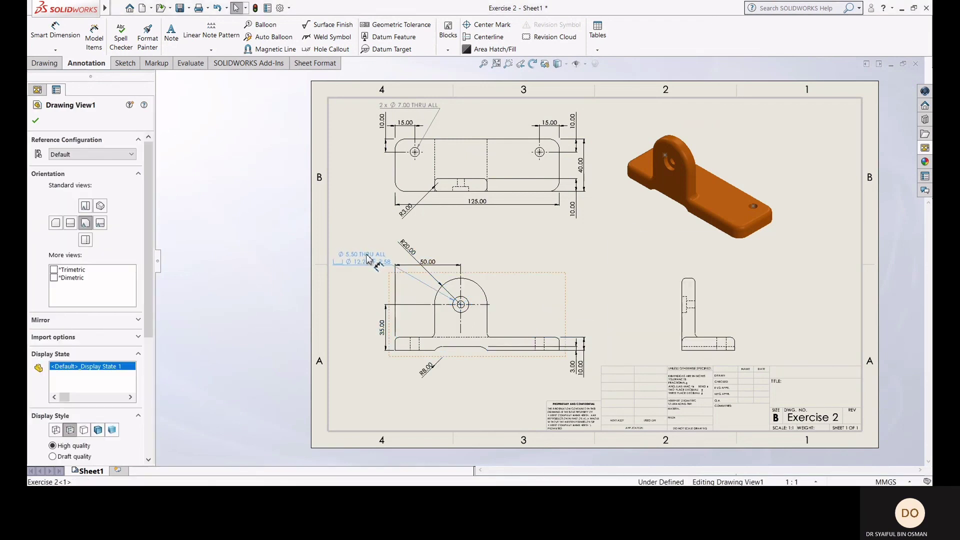
click(753, 313)
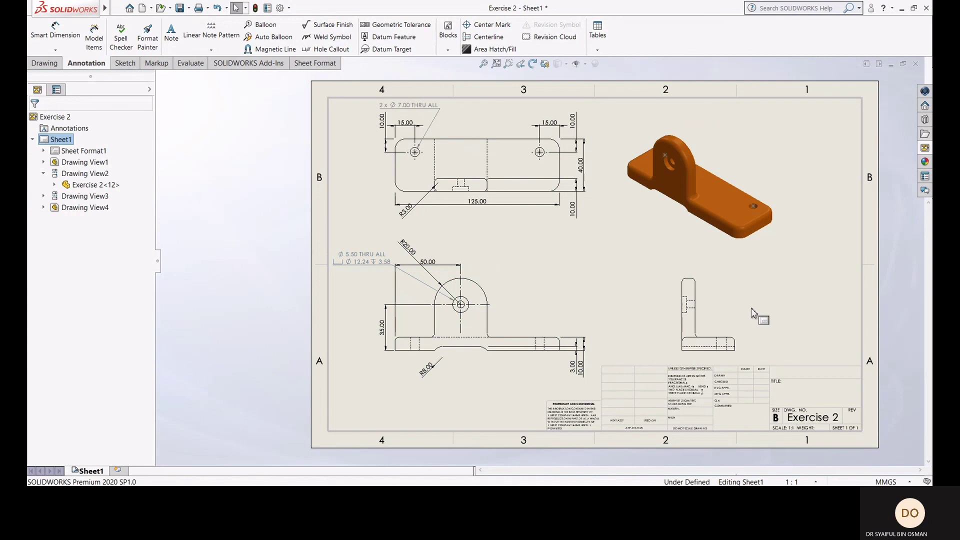
Step: Add a Smart Dimension for the bracket's overall height in the right view, placed to the left of the view
scroll(790, 340, down, 2)
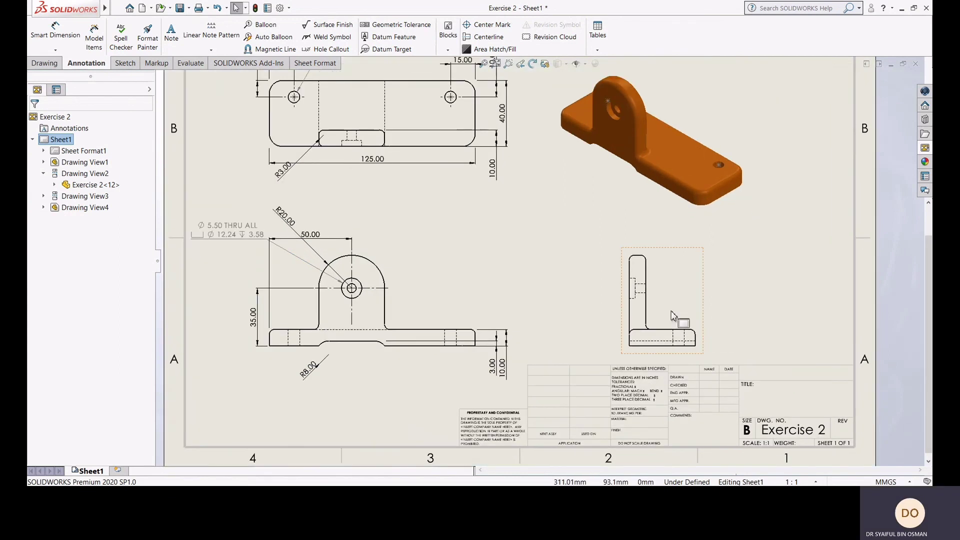
click(55, 42)
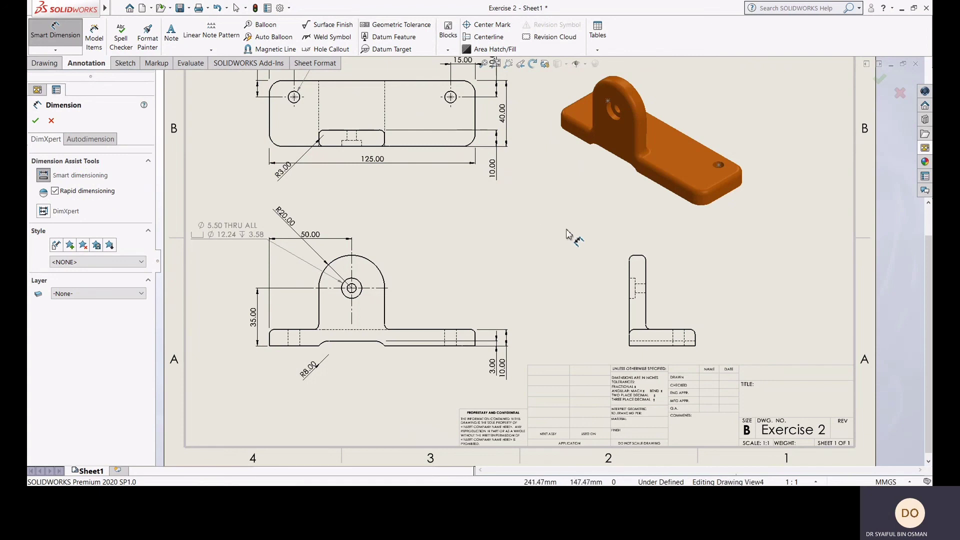
scroll(695, 308, down, 2)
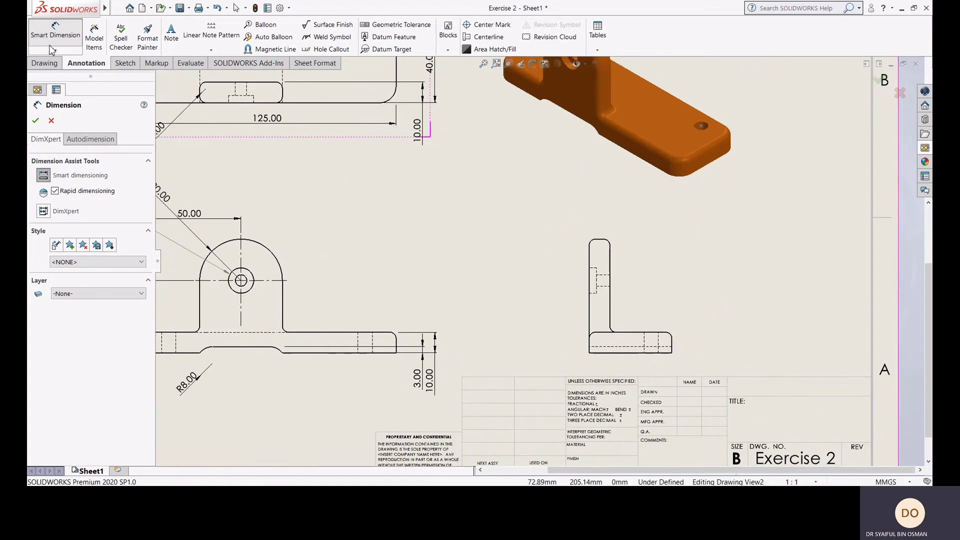
click(595, 239)
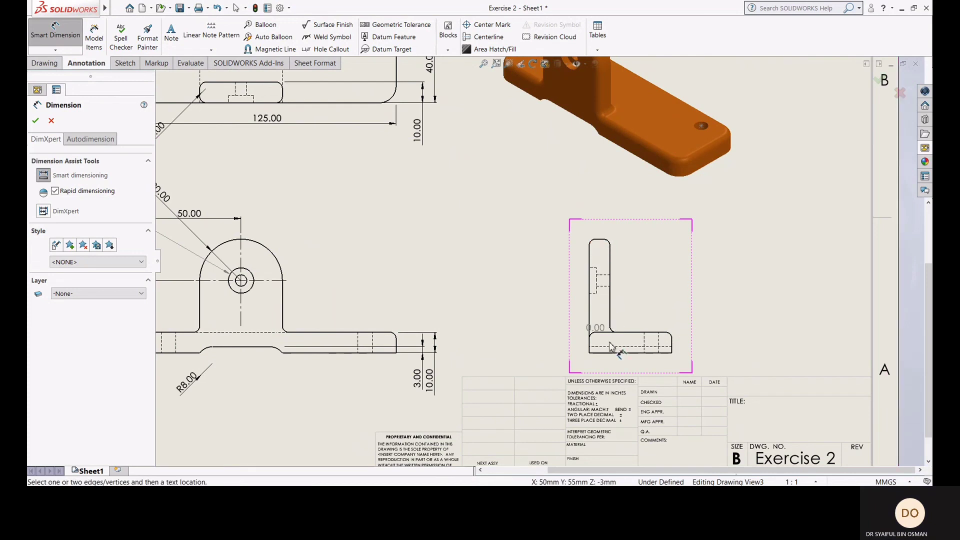
click(610, 353)
click(524, 299)
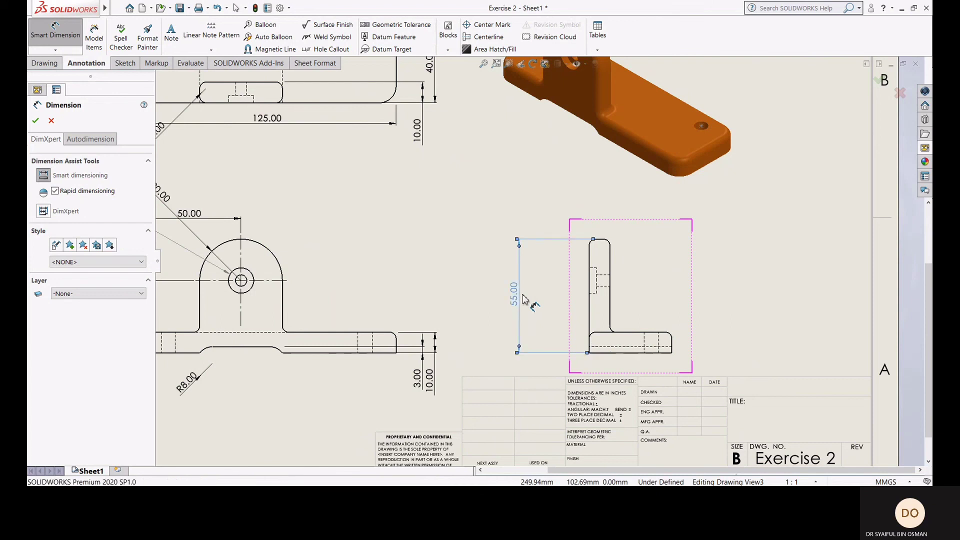
Step: Dimension the upright's thickness above the right view and the radius of the base's outer upper corner
click(590, 268)
click(610, 269)
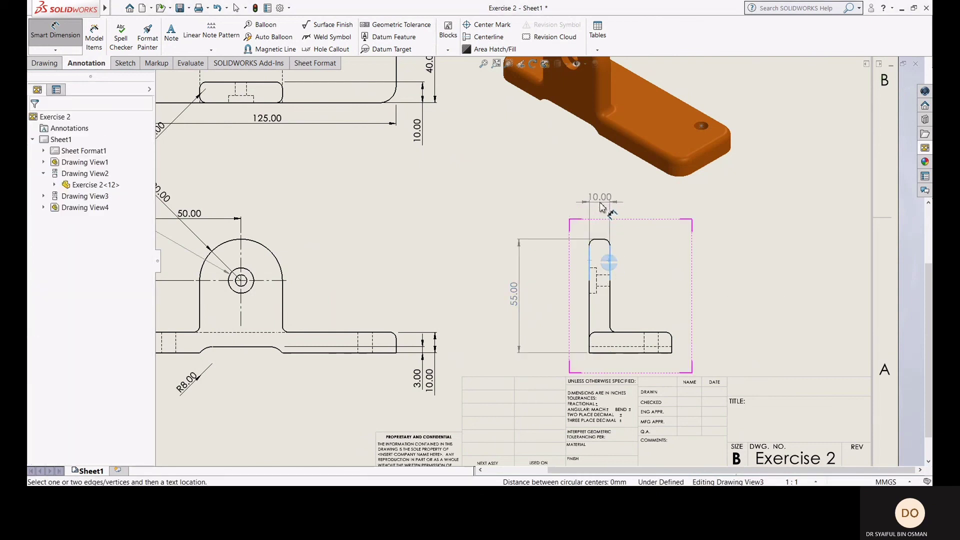
click(602, 207)
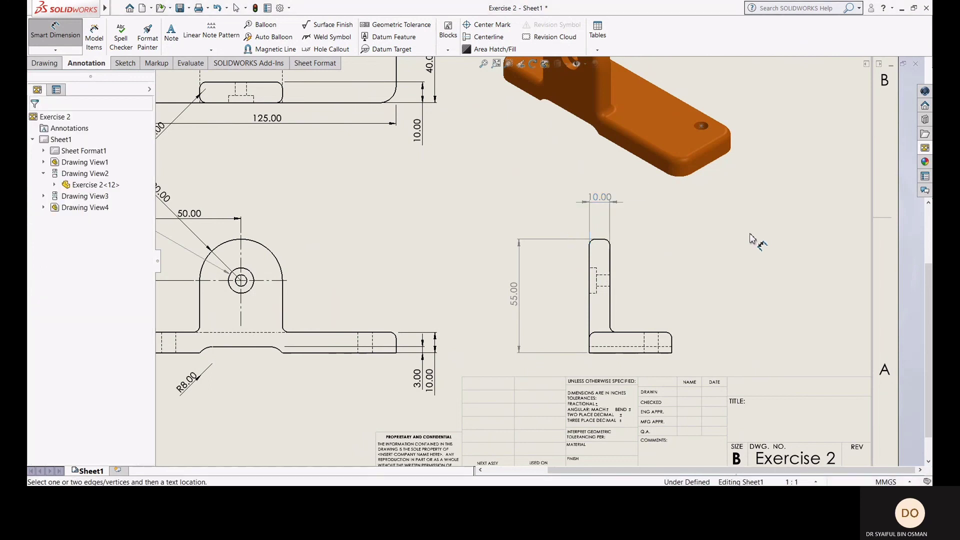
click(668, 337)
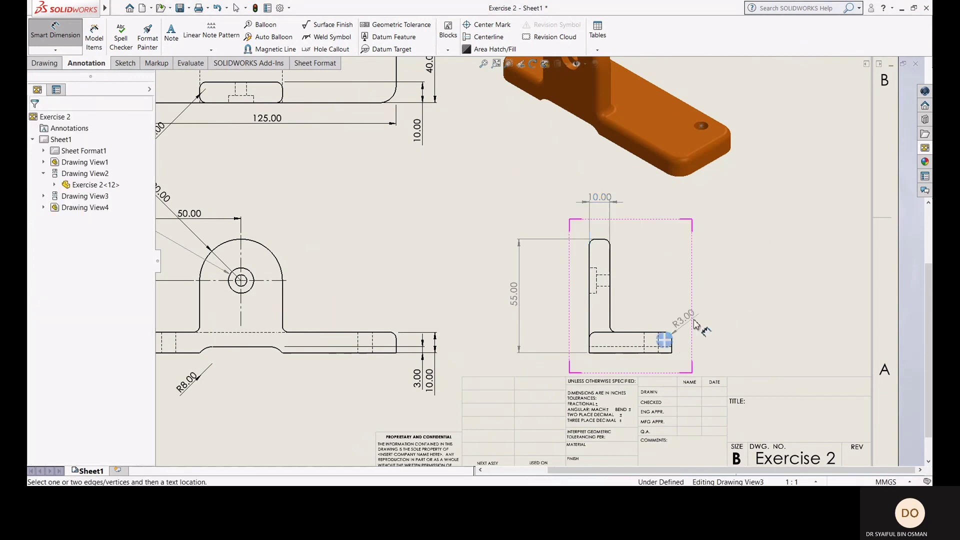
click(720, 299)
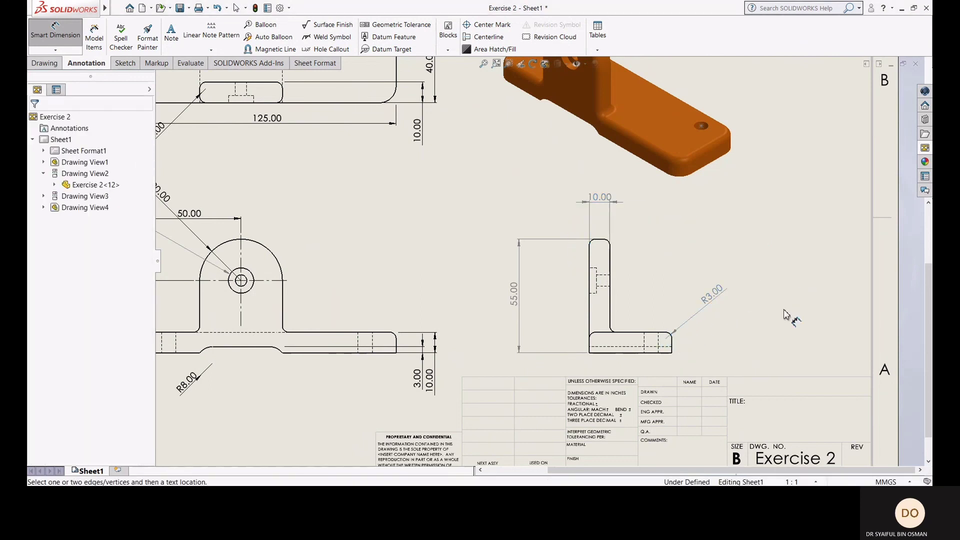
key(f)
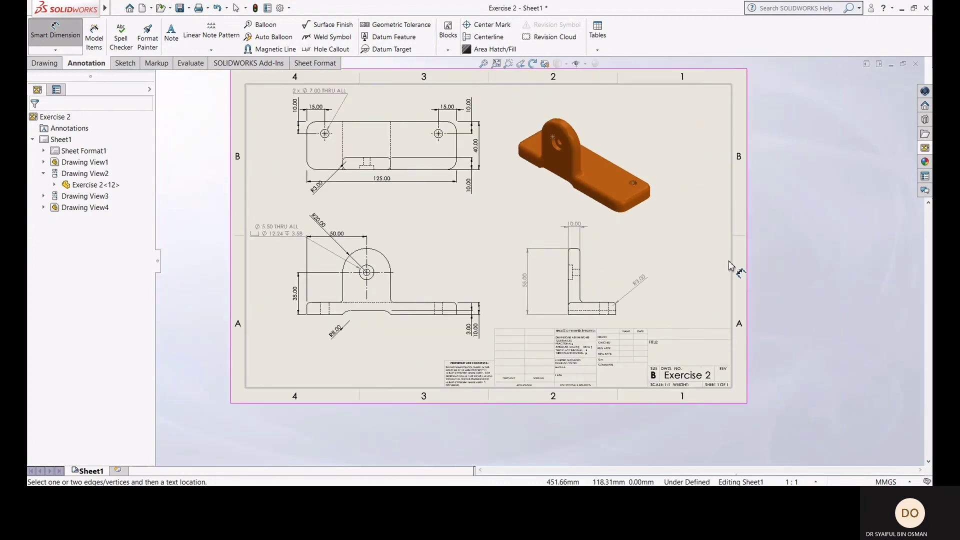
scroll(480, 234, down, 3)
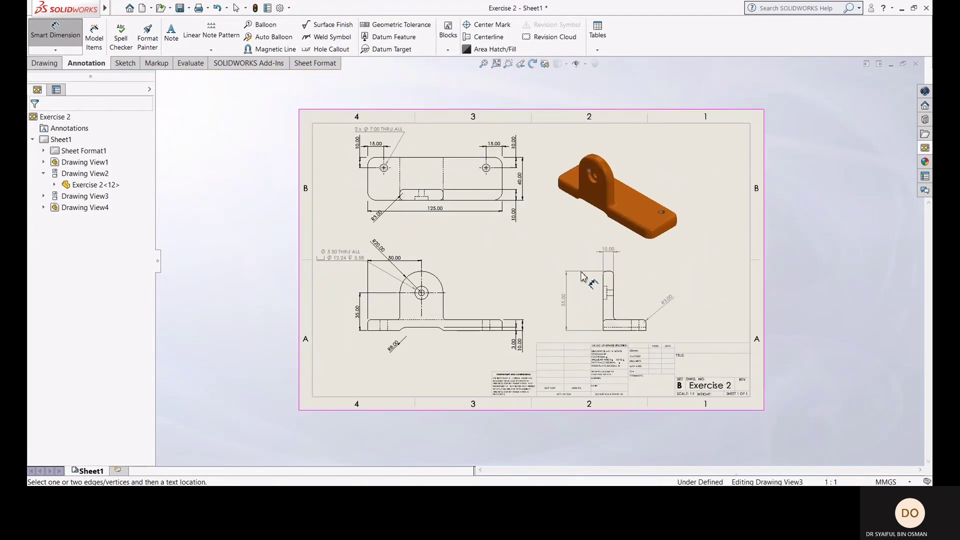
scroll(567, 273, up, 2)
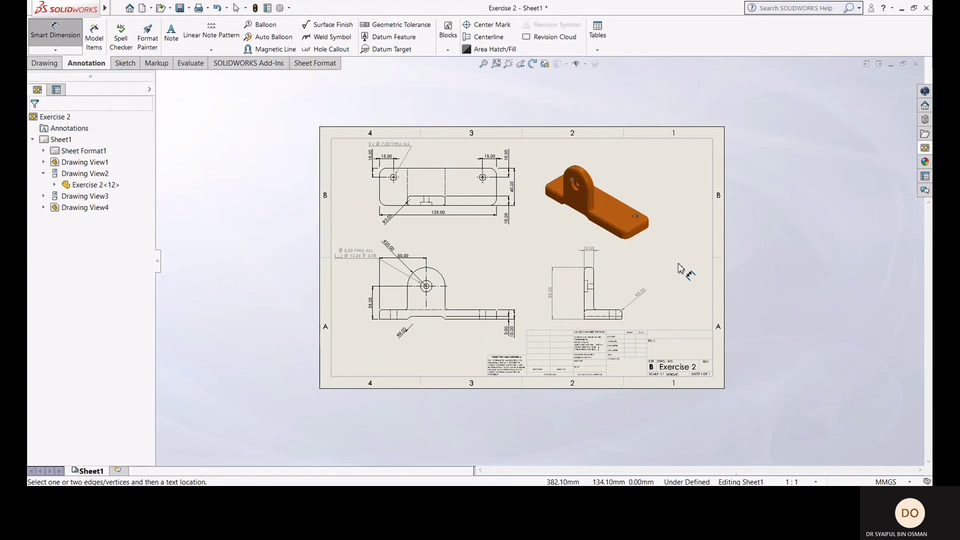
scroll(575, 230, down, 2)
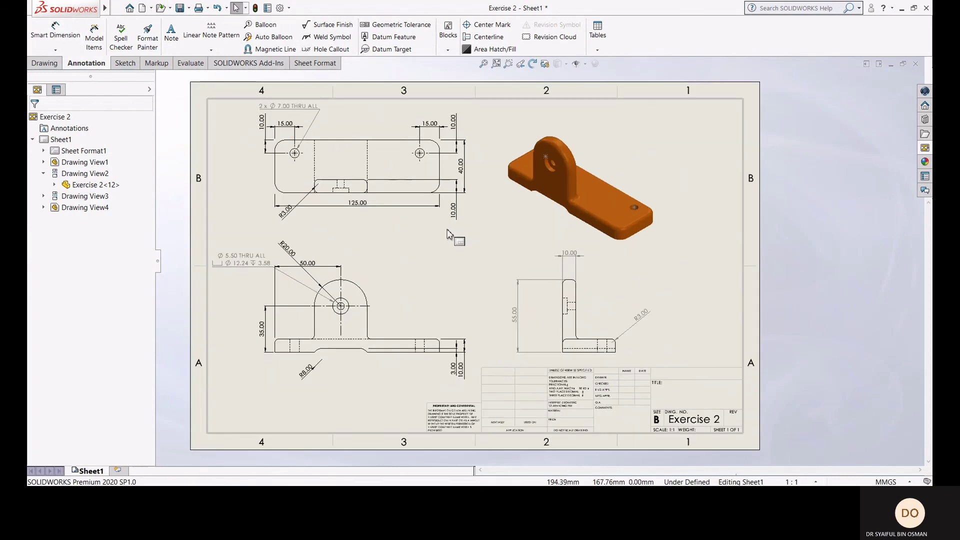
scroll(447, 230, up, 2)
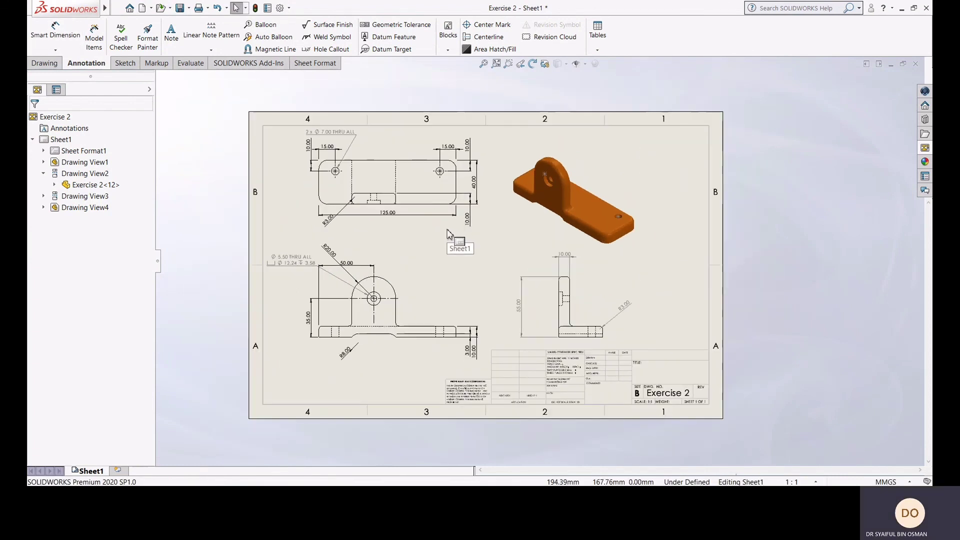